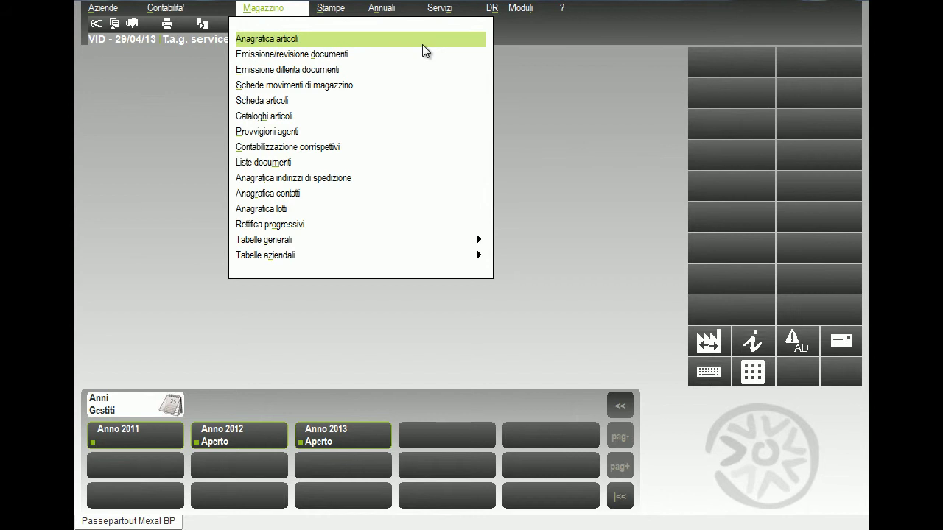
Start a new item record with the code AT214PK and the item type Articolo
left_click(422, 44)
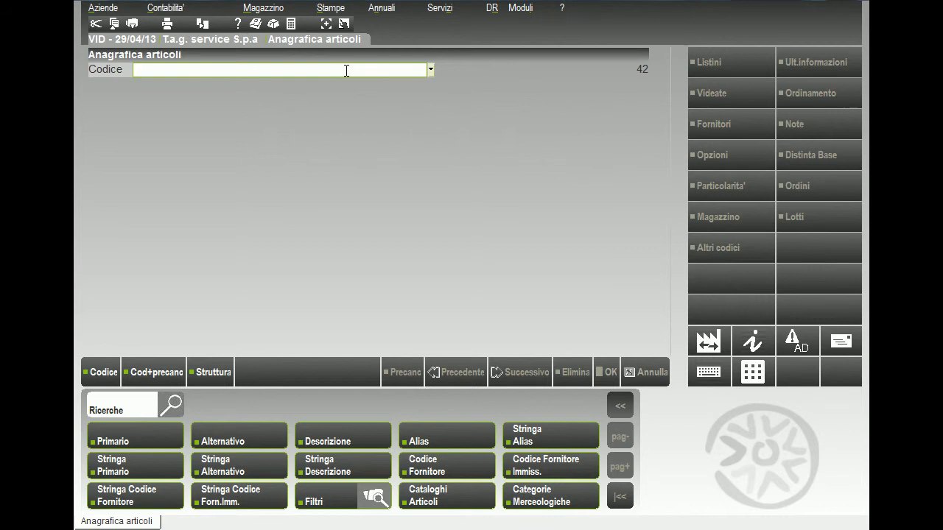
type("AT214PK")
key("Return")
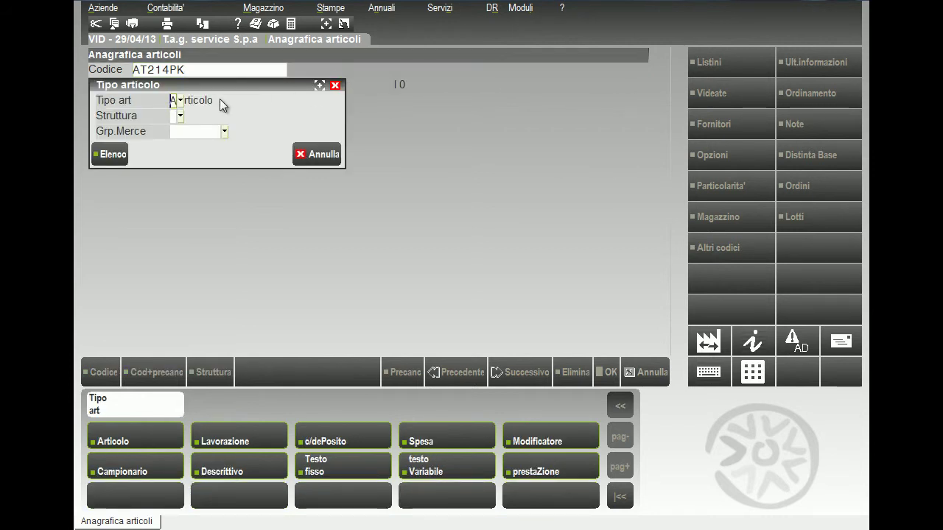
left_click(181, 102)
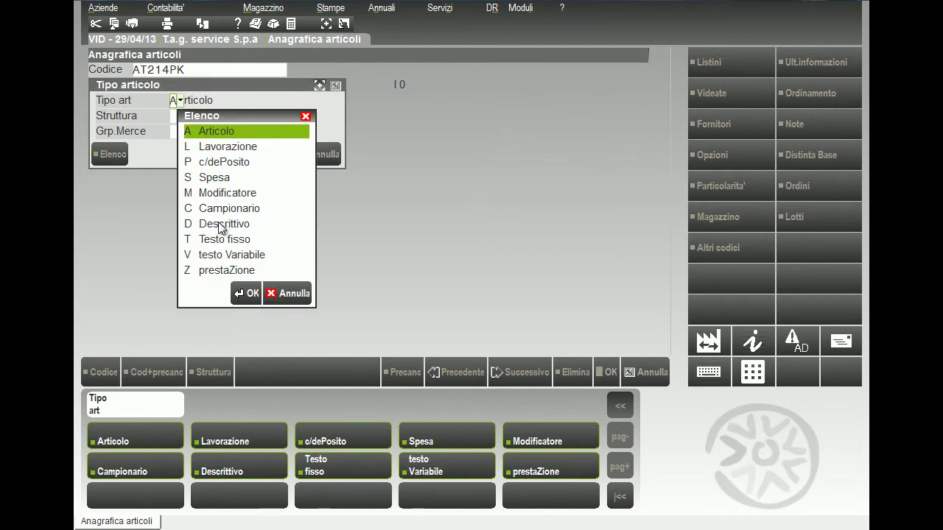
left_click(230, 132)
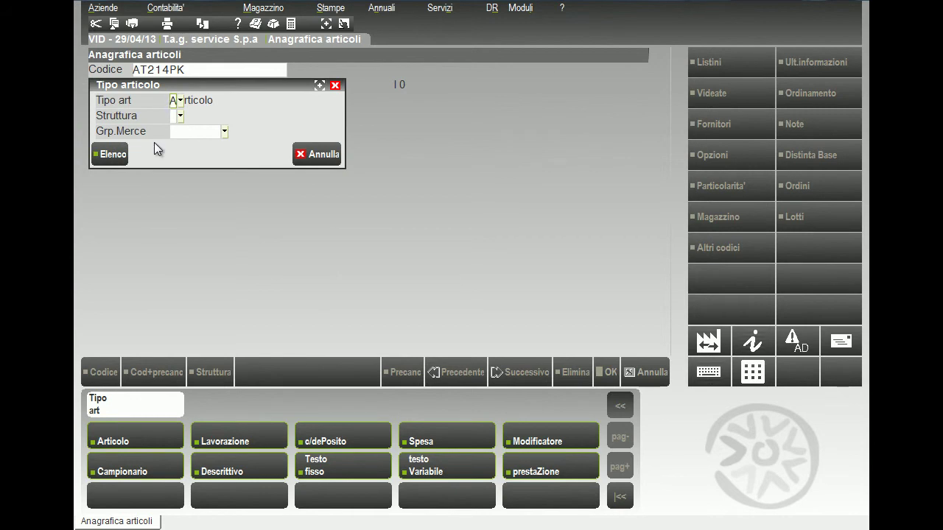
key("Return")
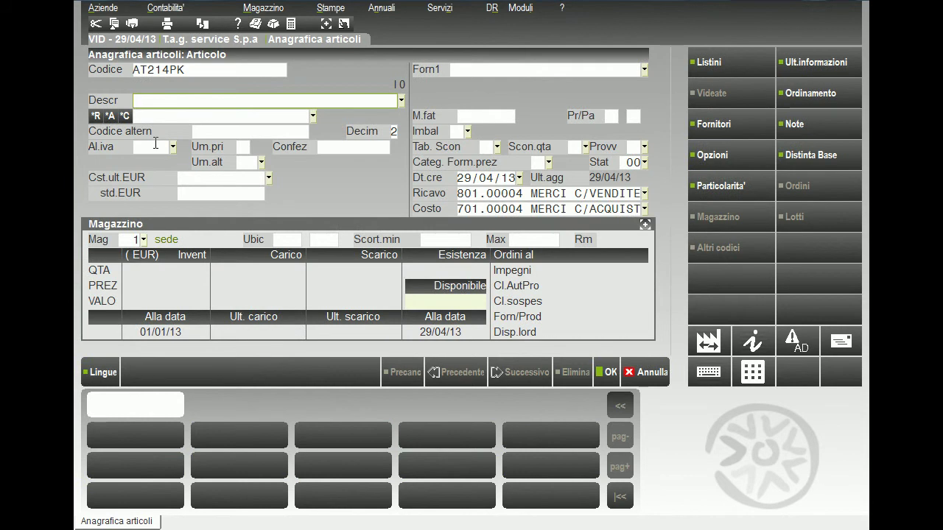
Enter the description "Penna stilografica" and the alternative code ALTERNATIVO for the new item
type("Penna stilografica")
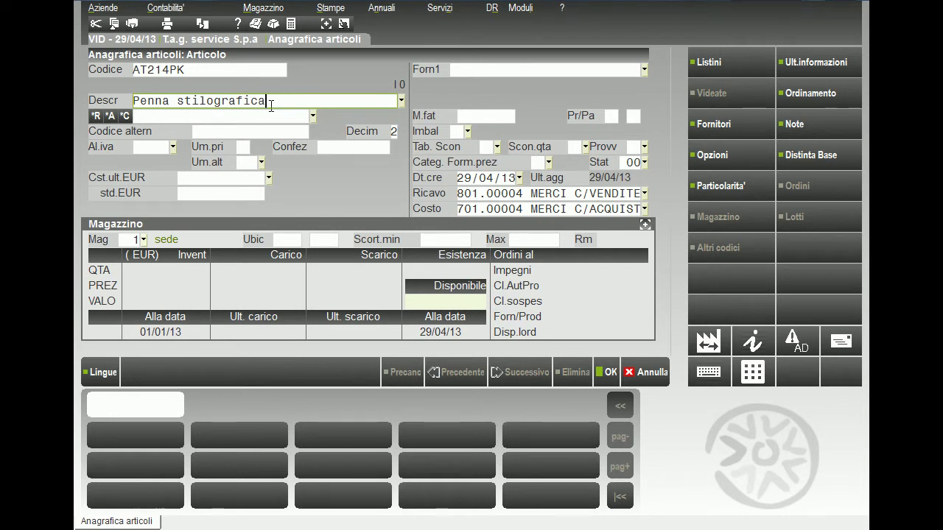
left_click(267, 131)
type("ALTERNATIVO")
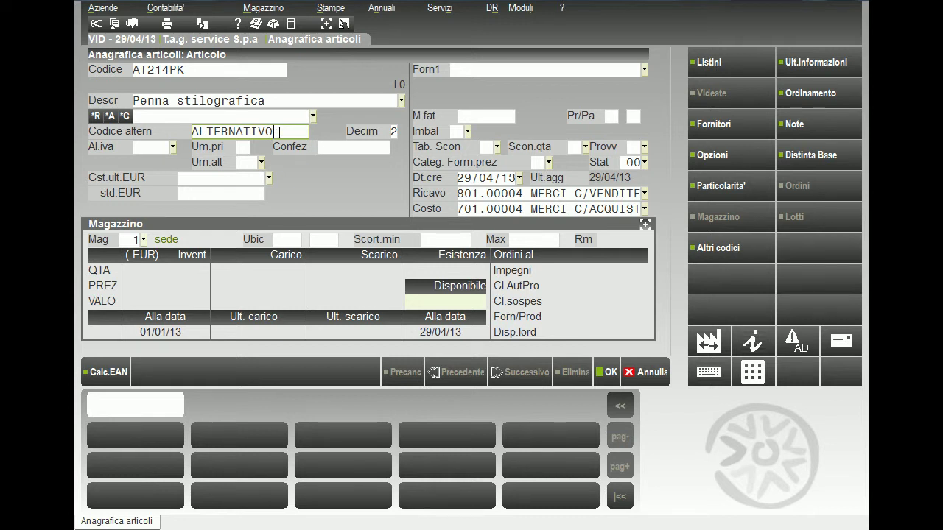
Set the item's VAT rate to 21 and its primary unit of measure to pz, and save the record
key("Return")
type("21")
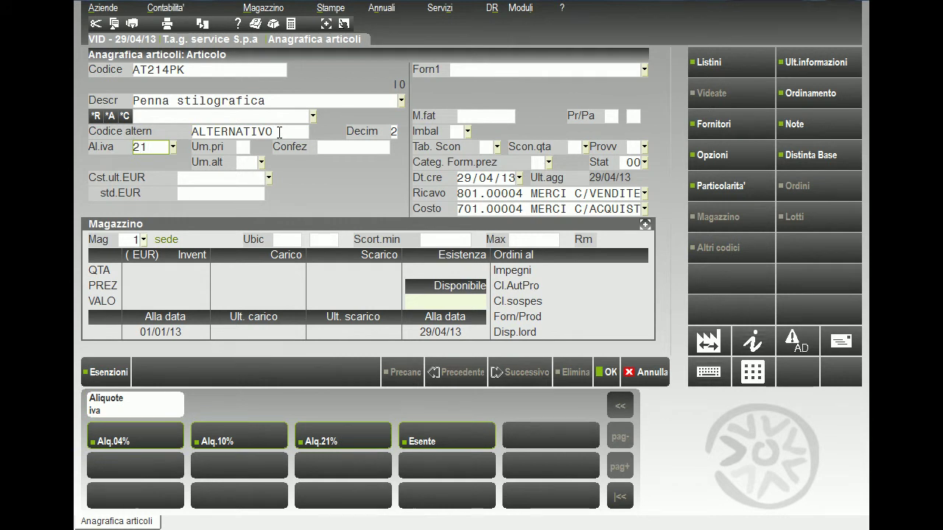
key("Return")
type("pz")
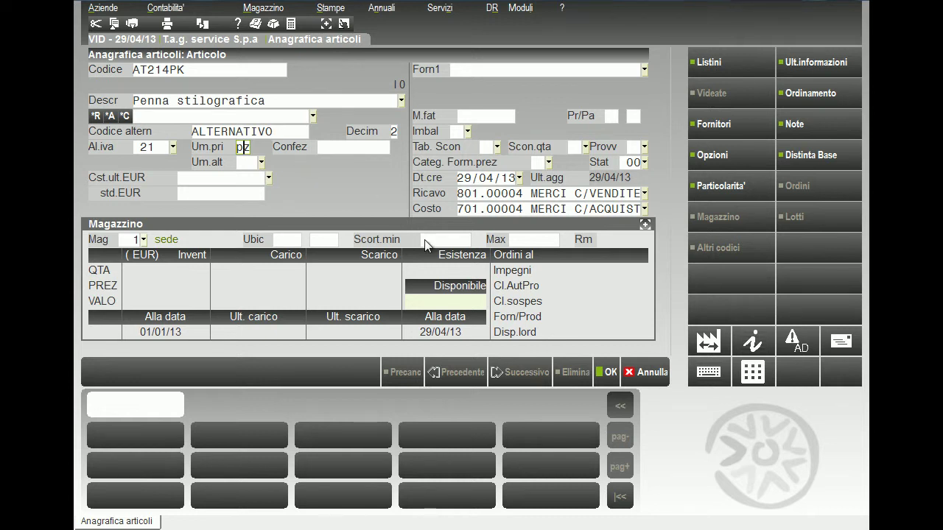
left_click(604, 377)
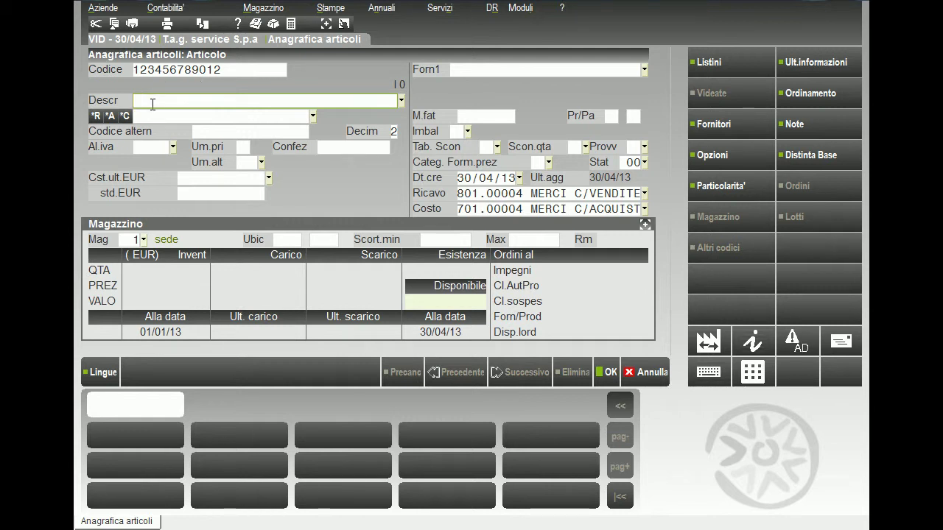
type("descrizione ?")
key("shift+Left")
type("descrizione")
type("u")
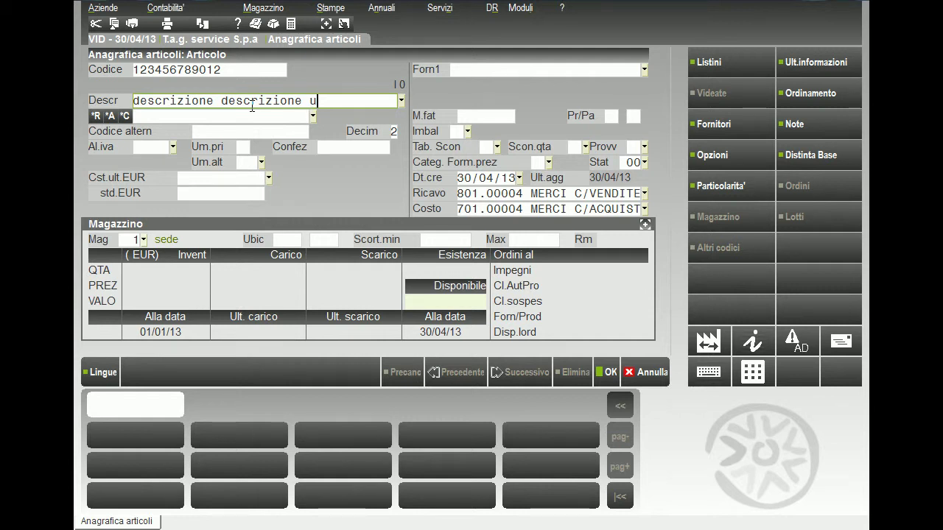
type("lteriori 40")
key("Return")
type("car")
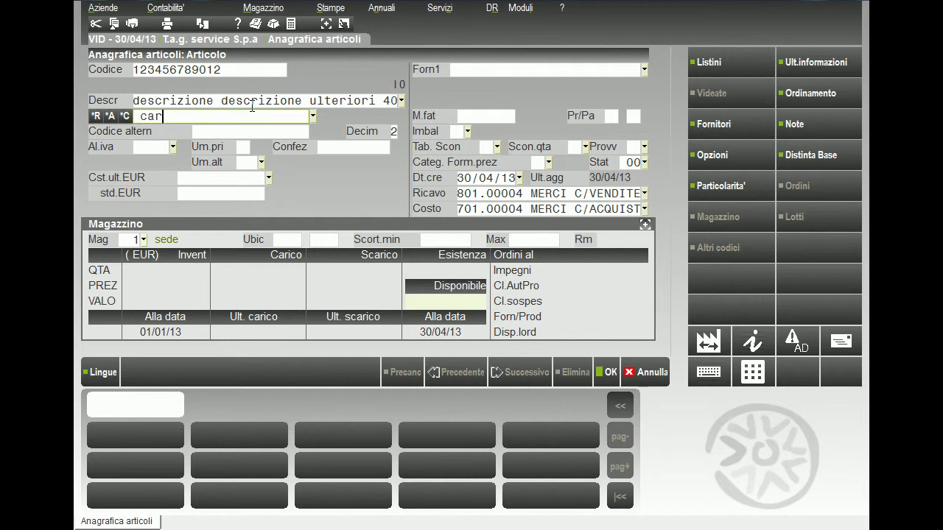
type("atteri aggiuntivi")
key("Return")
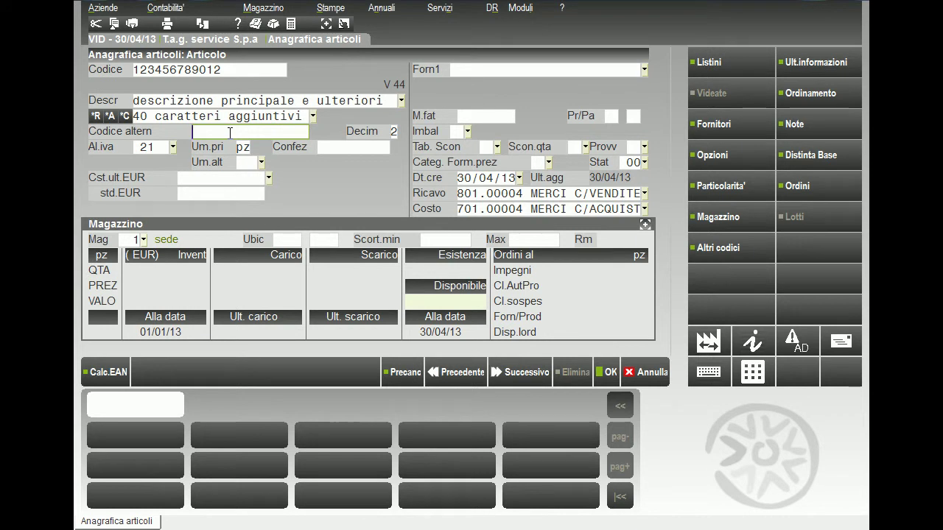
Enter ALTERNATIVO as the item's alternative code, then replace it with RICAMBIO
type("ALTERNATIVO")
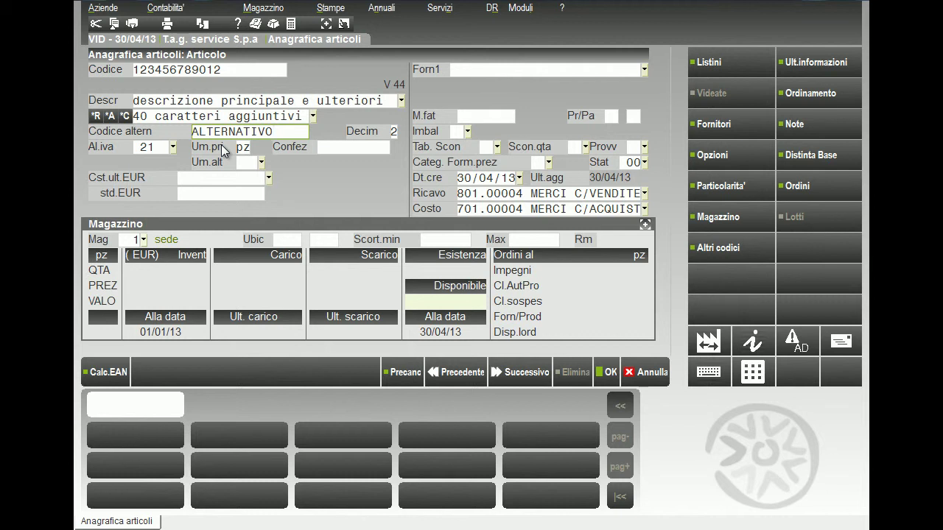
key("shift+Home")
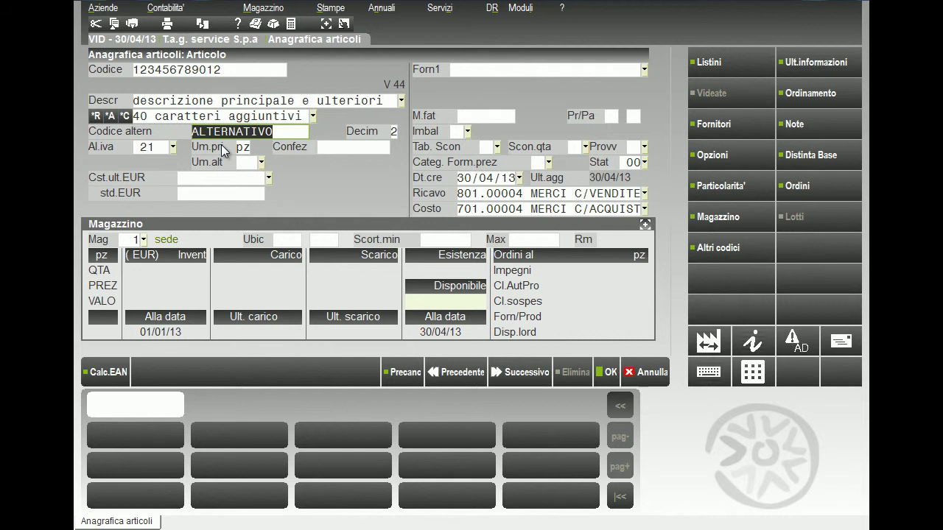
type("RICAM")
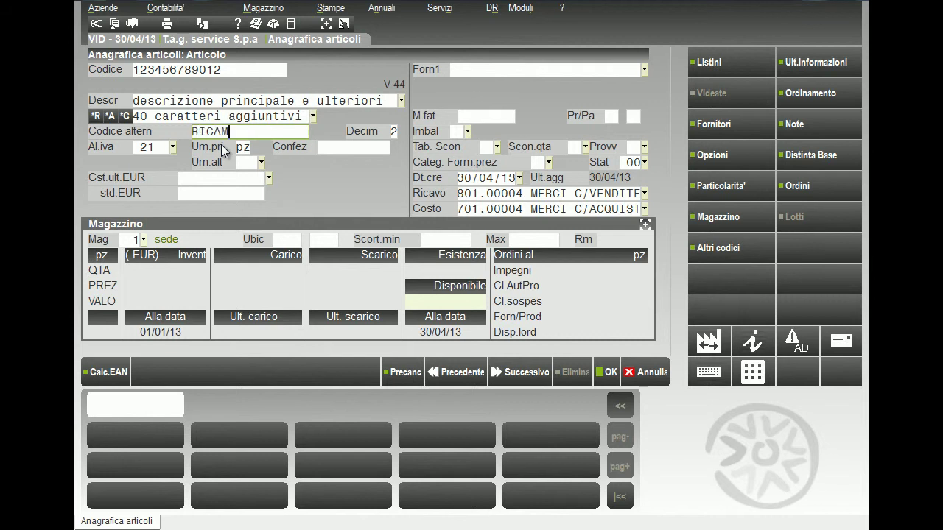
type("BIO")
key("shift+Home")
type("12345")
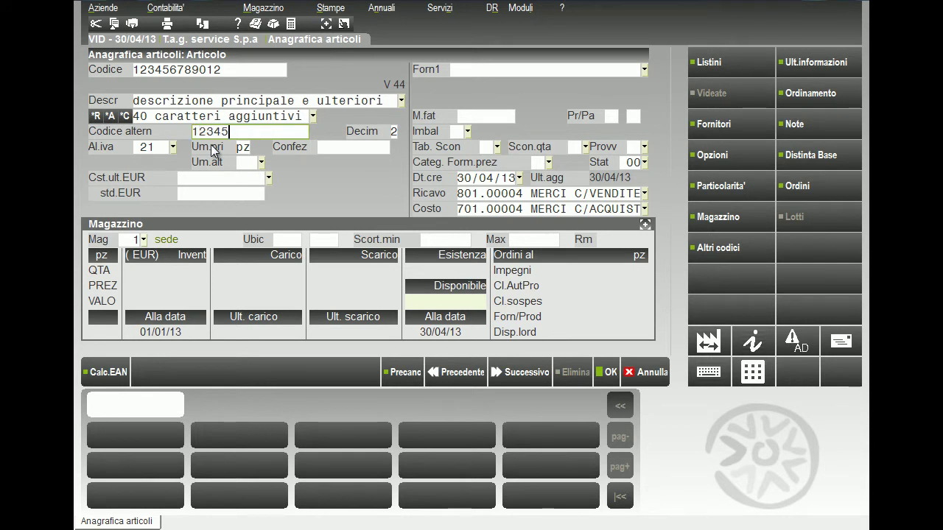
type("67890128")
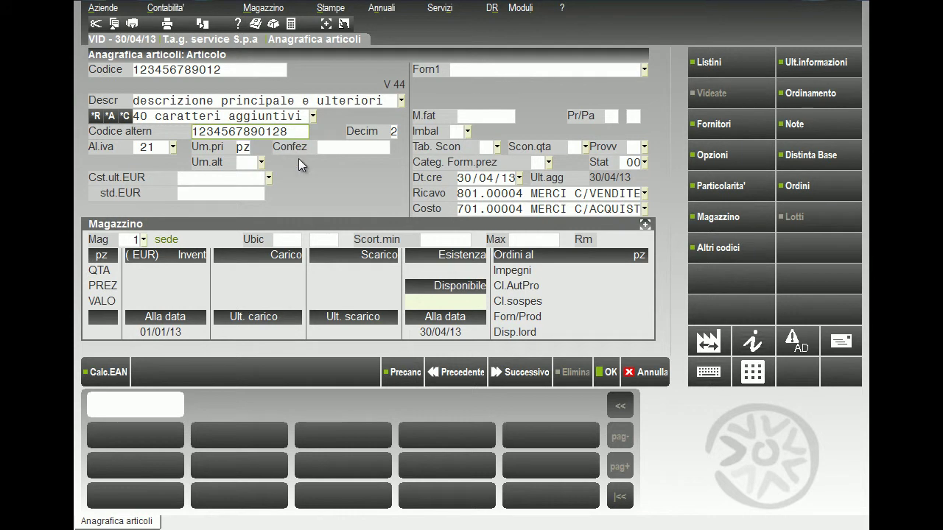
Open the Abbinati entry among the item's other codes
left_click(727, 253)
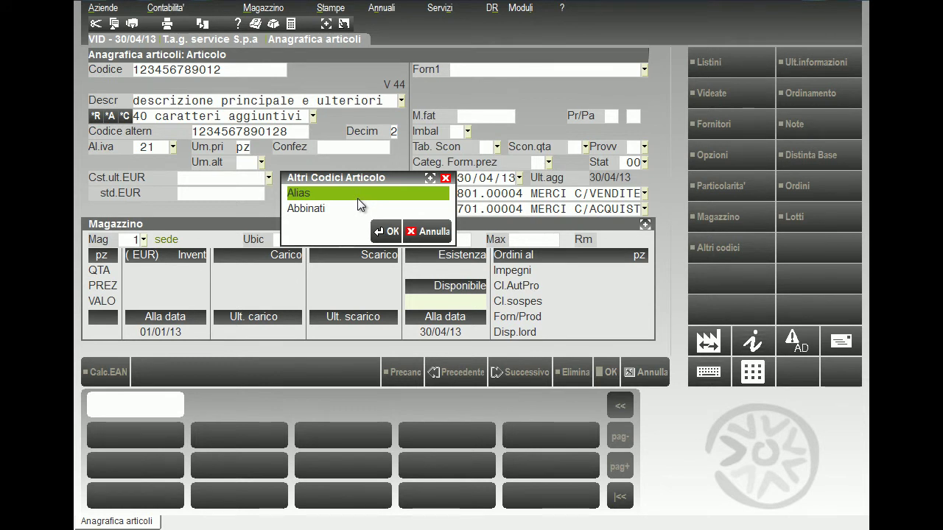
key("Down")
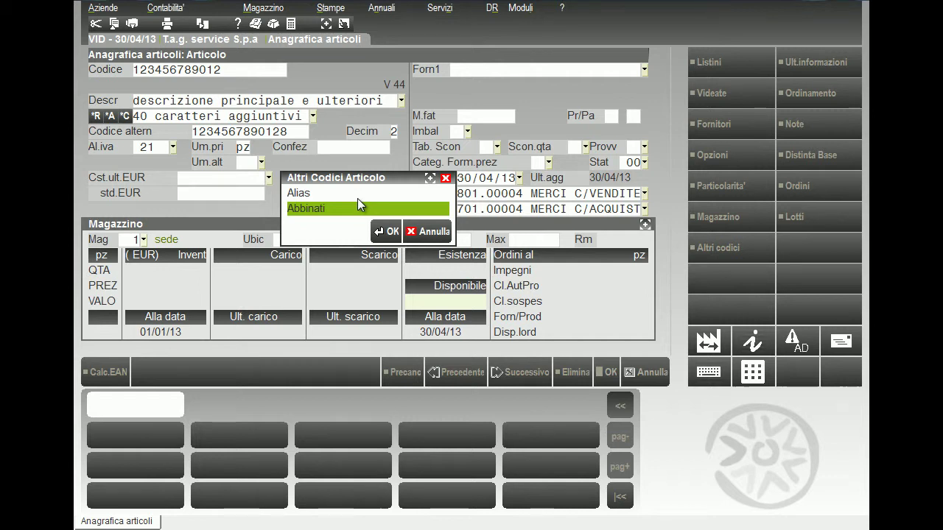
key("Return")
Try an exemption code starting with E as the item's VAT rate, and clear it again
left_click(165, 148)
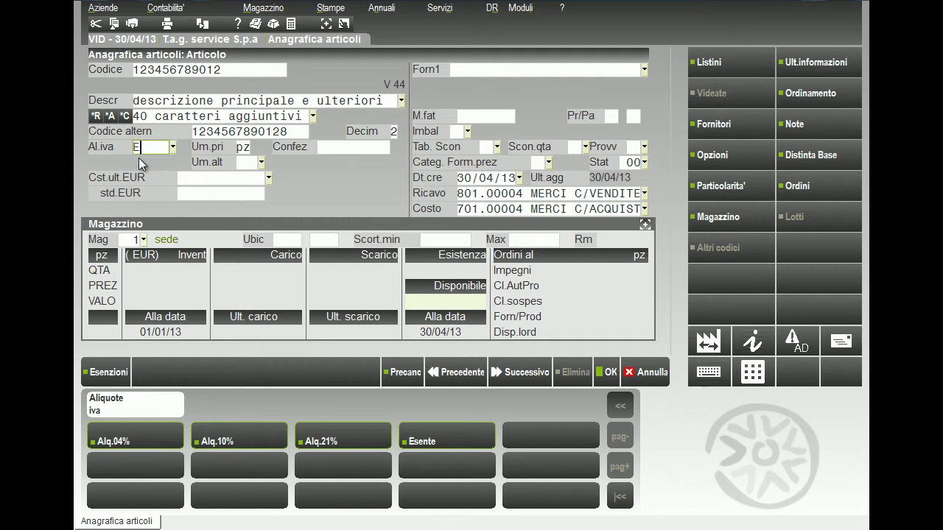
key("Return")
key("BackSpace")
key("BackSpace")
key("BackSpace")
Examine the list of VAT exemption codes available for the item
left_click(97, 377)
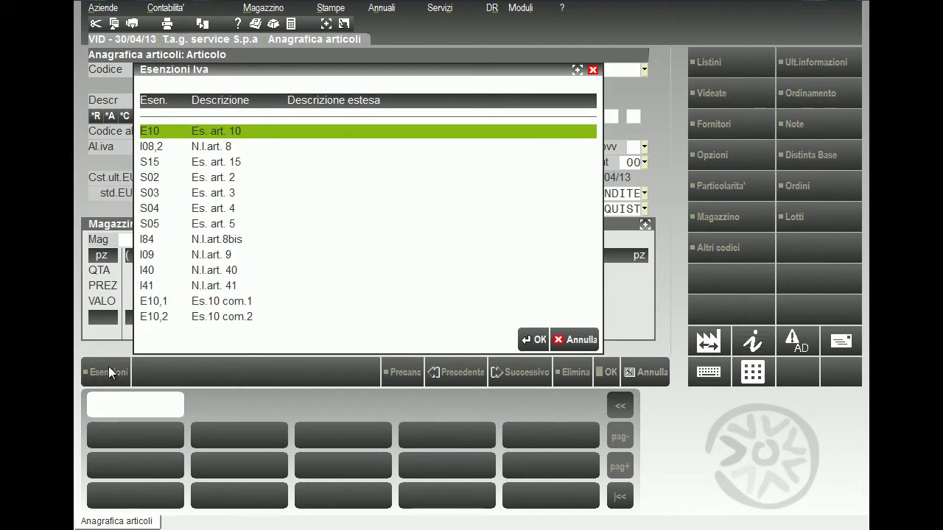
key("Down")
key("Down")
key("Down")
key("Down")
key("Up")
key("Up")
key("Up")
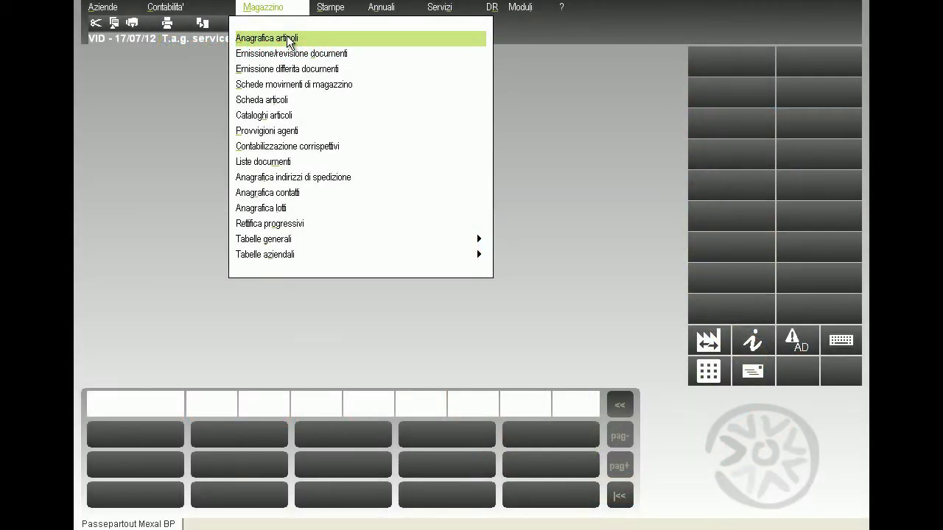
Open the item record with the code KIM
left_click(287, 41)
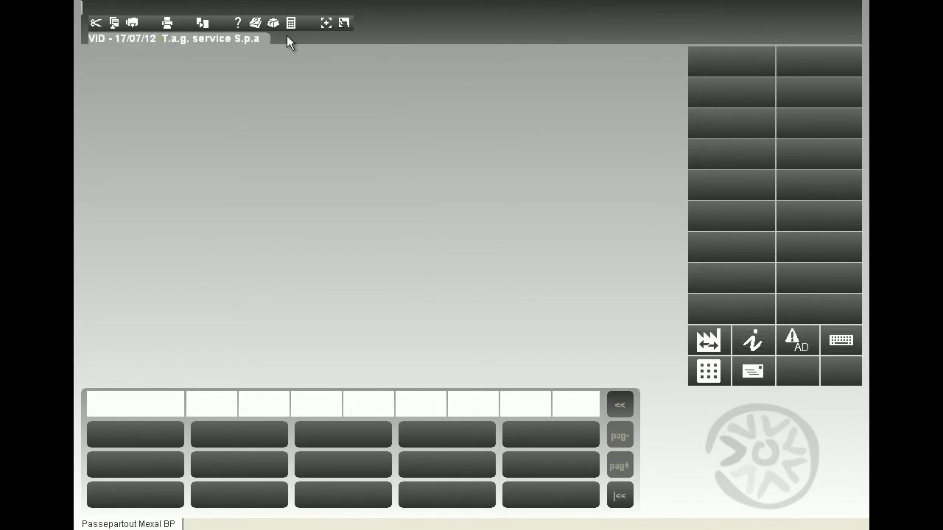
type("KIM")
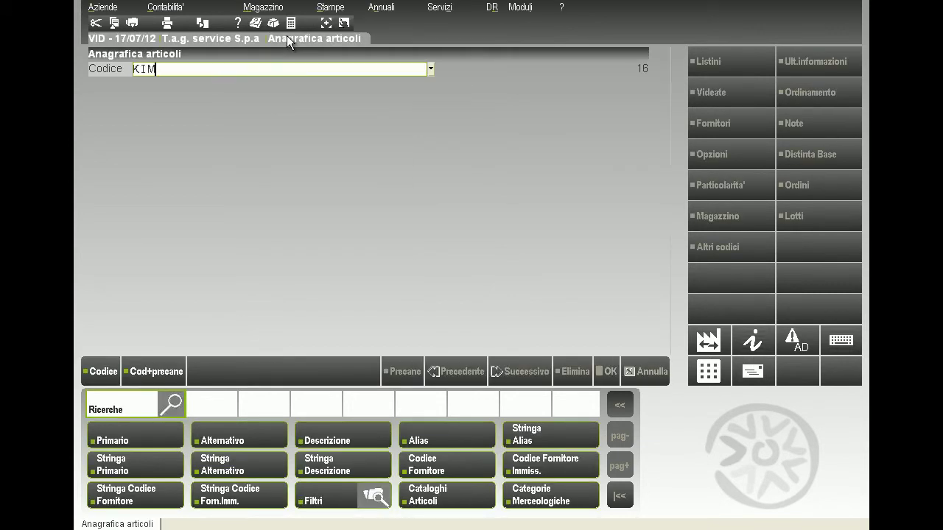
key("Return")
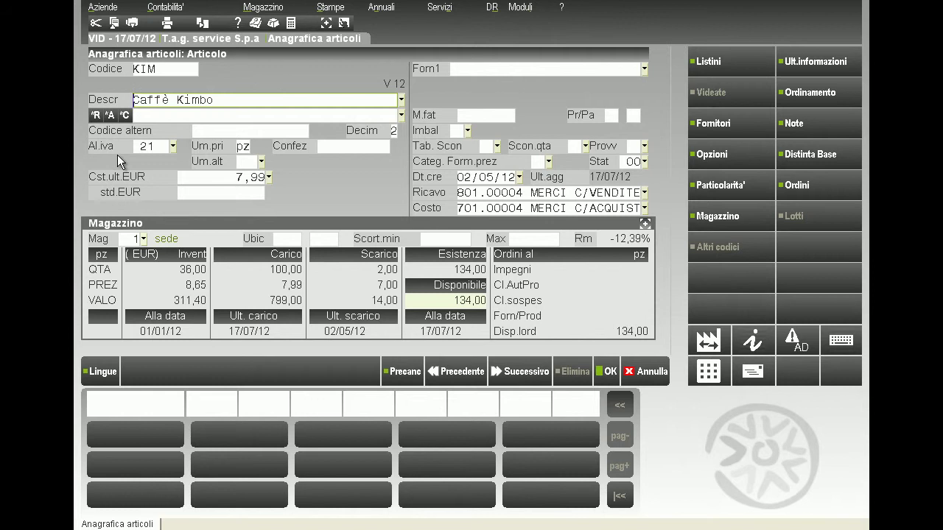
Set the alternative unit of measure of the coffee item to kg
left_click(239, 146)
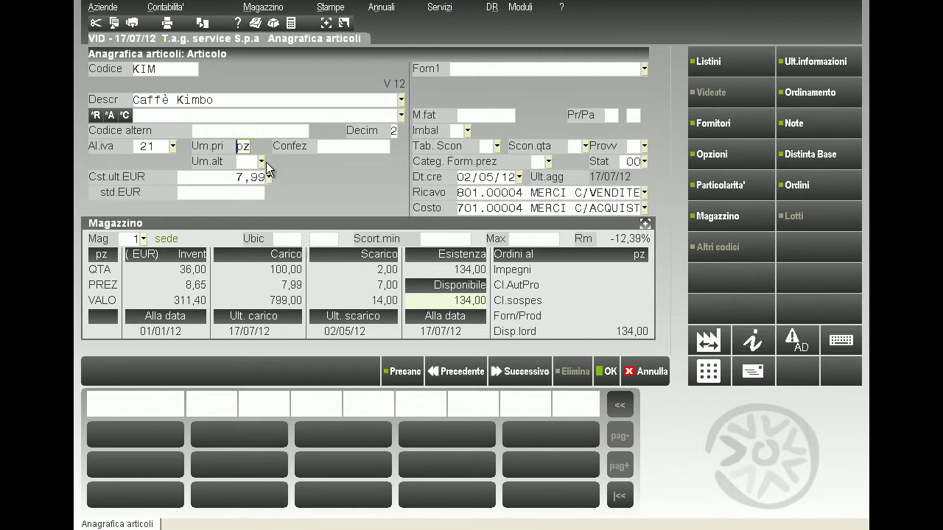
key("Return")
type("kg")
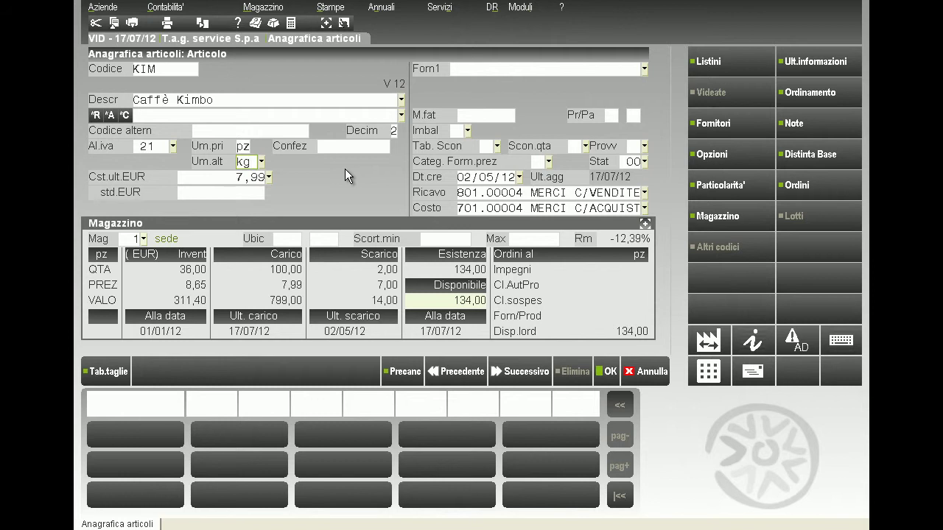
key("Return")
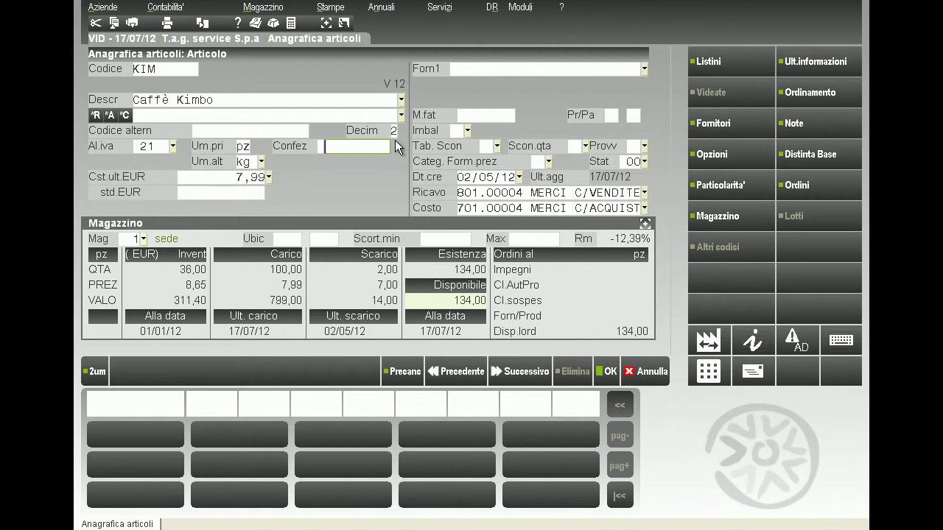
Set the coffee item's package quantity (Confez) to 10 with the Multipla (*) option
type("10")
key("Return")
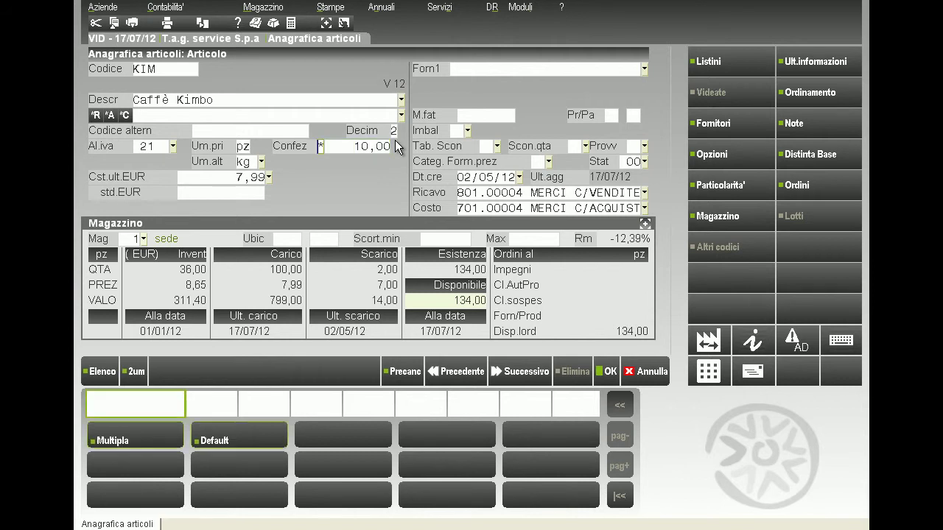
key("F2")
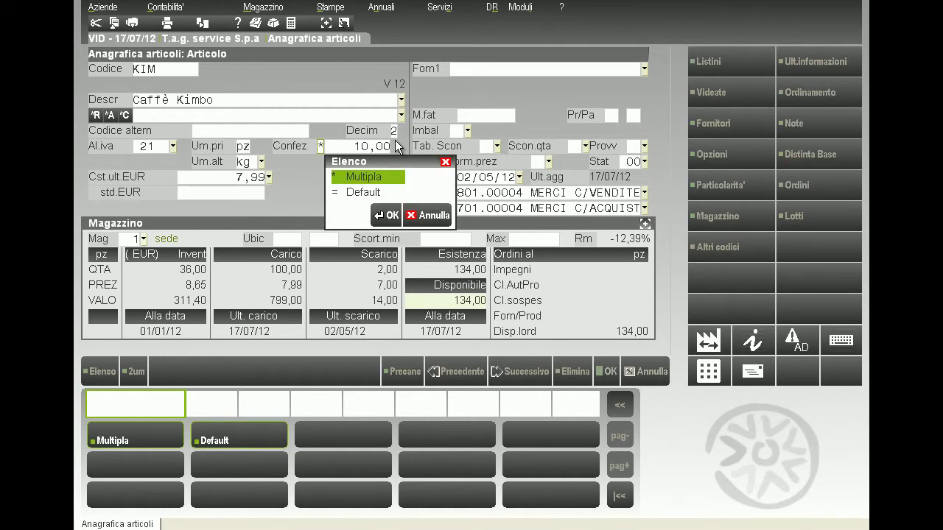
key("Down")
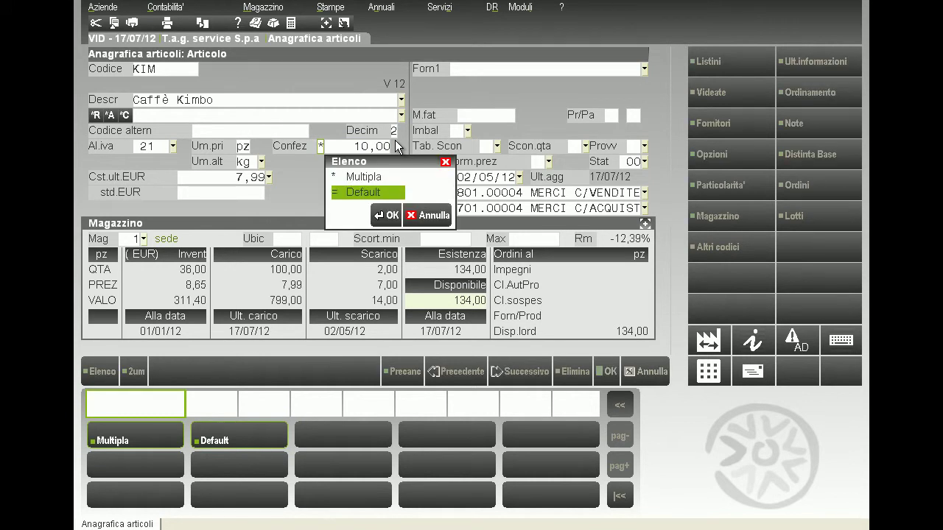
key("Up")
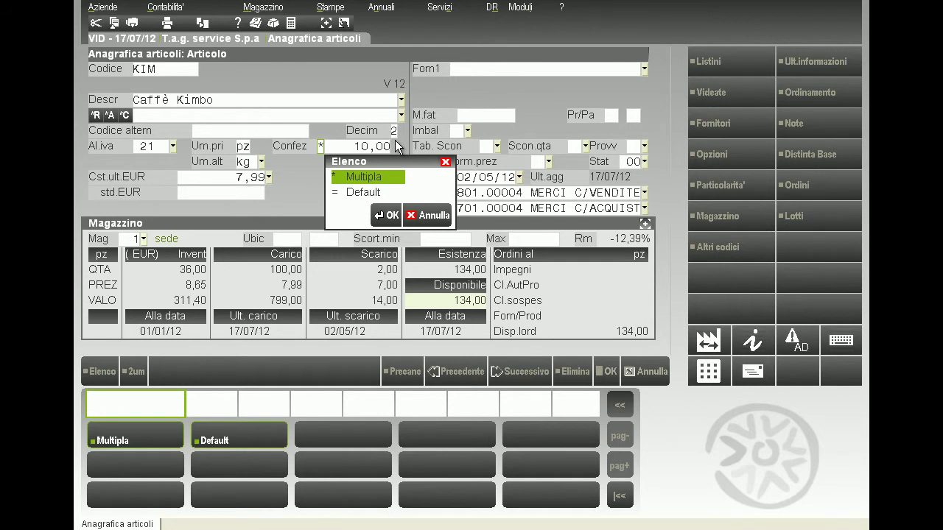
key("Return")
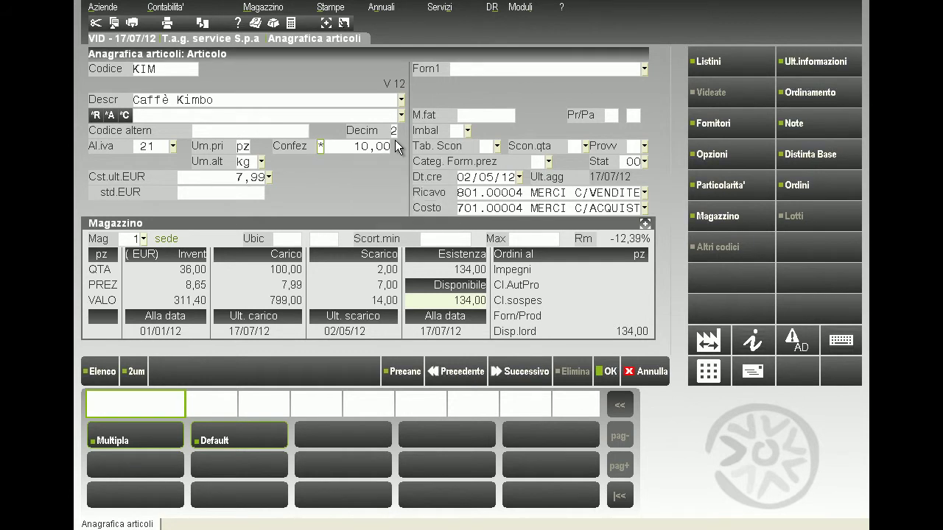
key("Return")
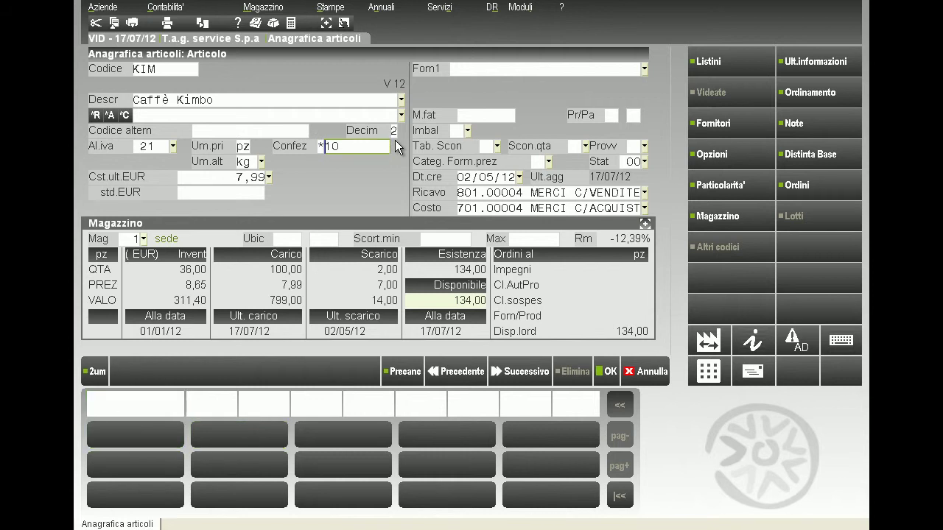
Set the coffee item's primary unit of measure to cs, the alternative unit to bt and the conversion coefficient (Koef) to 10
key("Return")
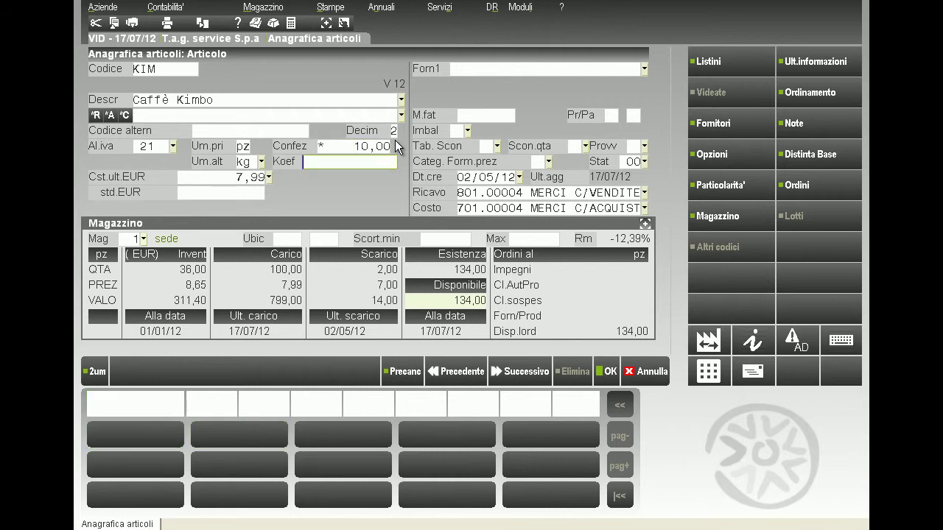
left_click(243, 147)
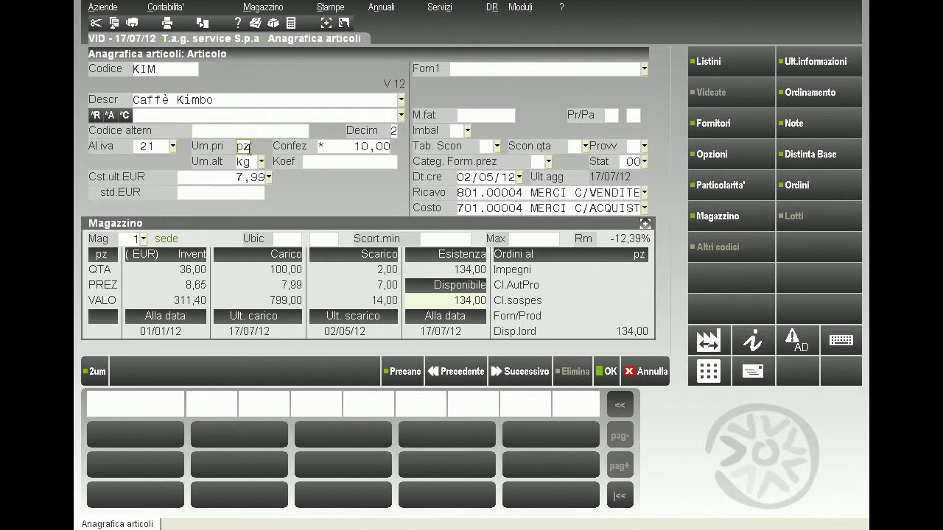
type("cs")
key("Return")
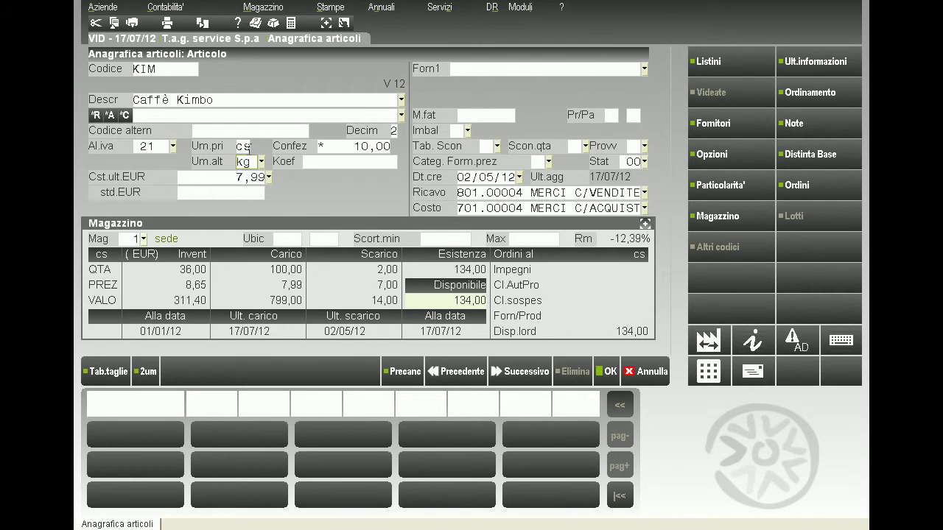
type("bt")
key("Return")
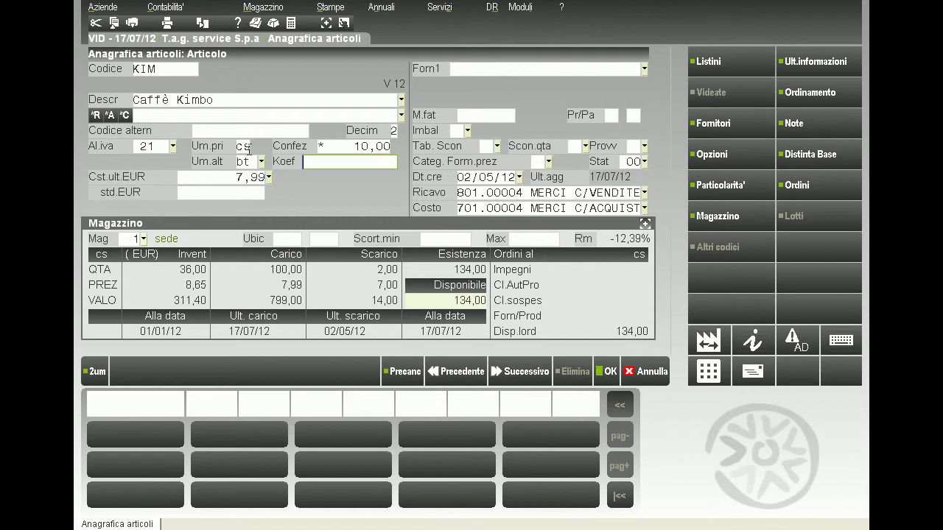
type("10")
key("Return")
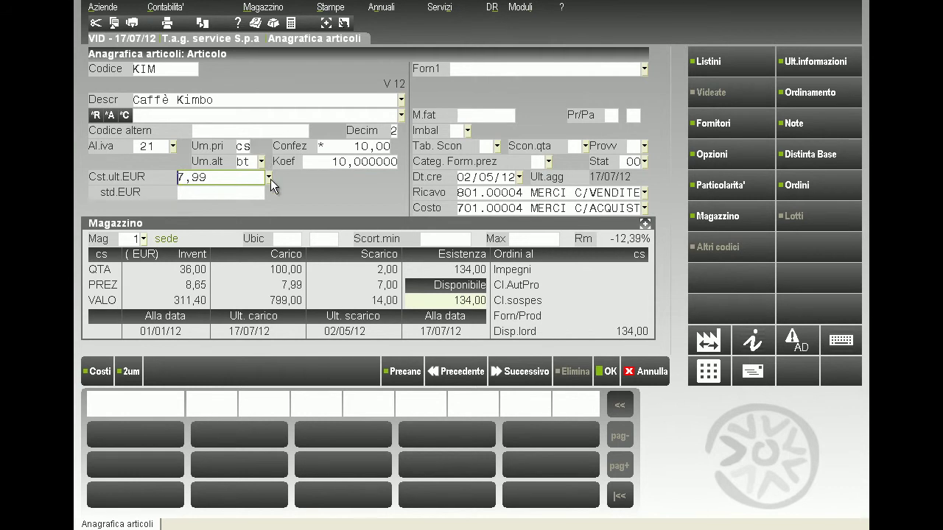
Enter 6,5 as the item's last cost for previous years and set its standard cost to 7,50
left_click(269, 178)
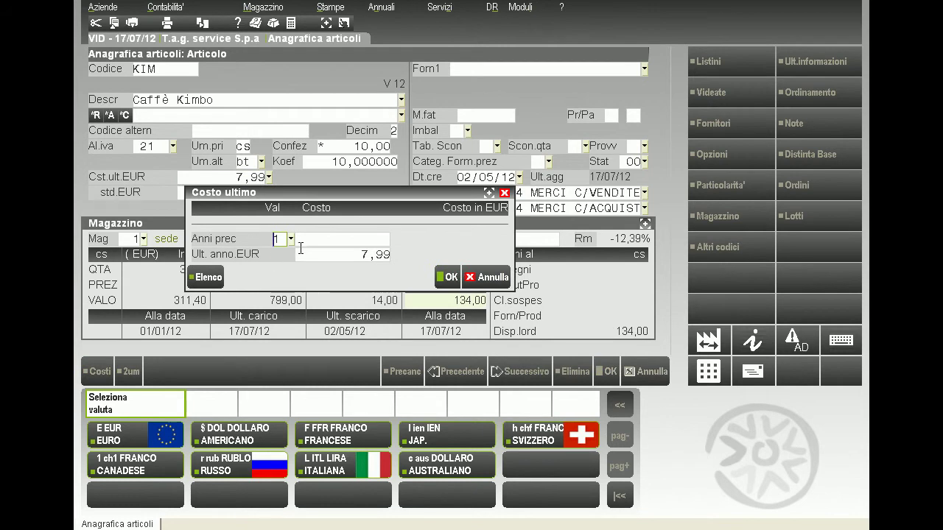
left_click(314, 238)
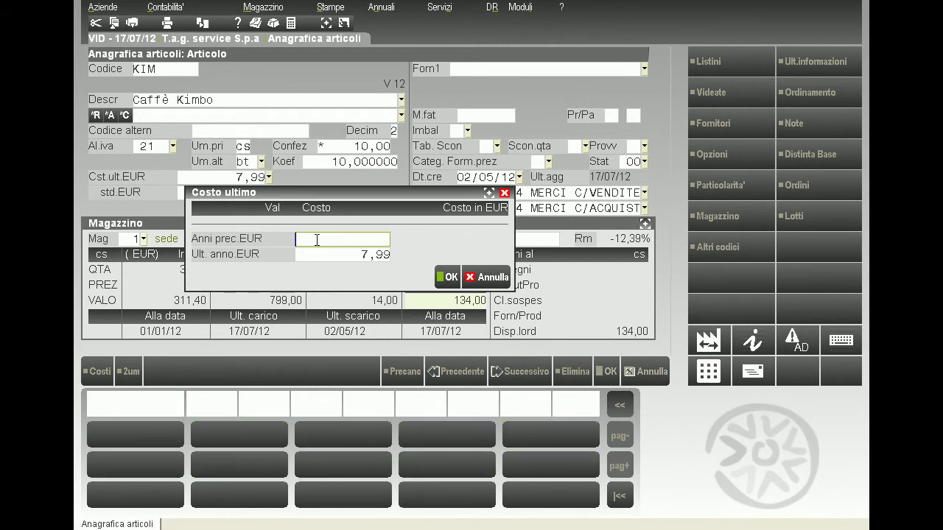
type("6,5")
key("Return")
left_click(317, 239)
key("shift+Tab")
key("F10")
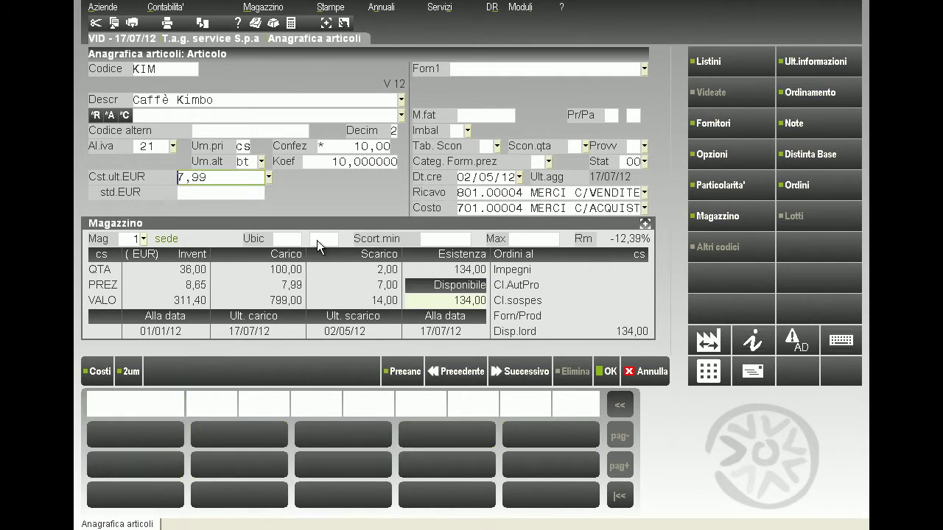
key("Return")
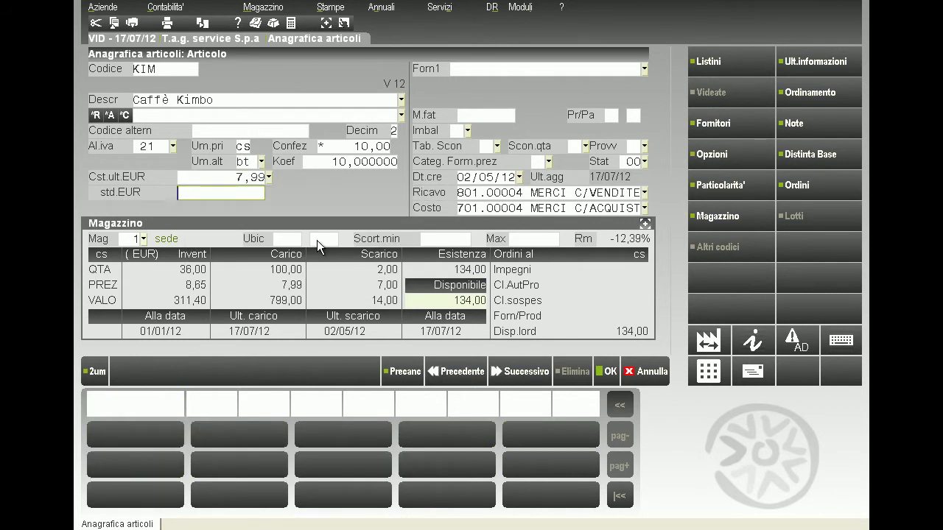
type("7,50")
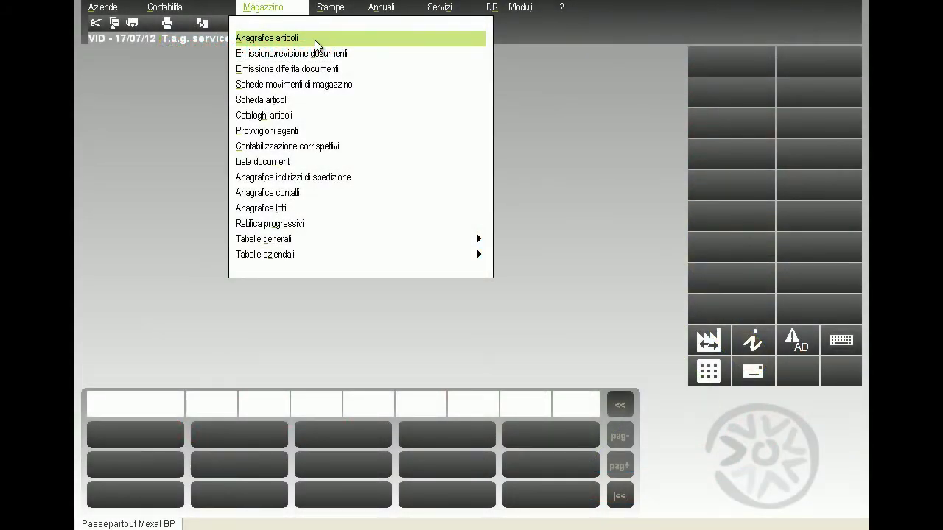
Open the item record with the code KIM from the item master again
left_click(314, 39)
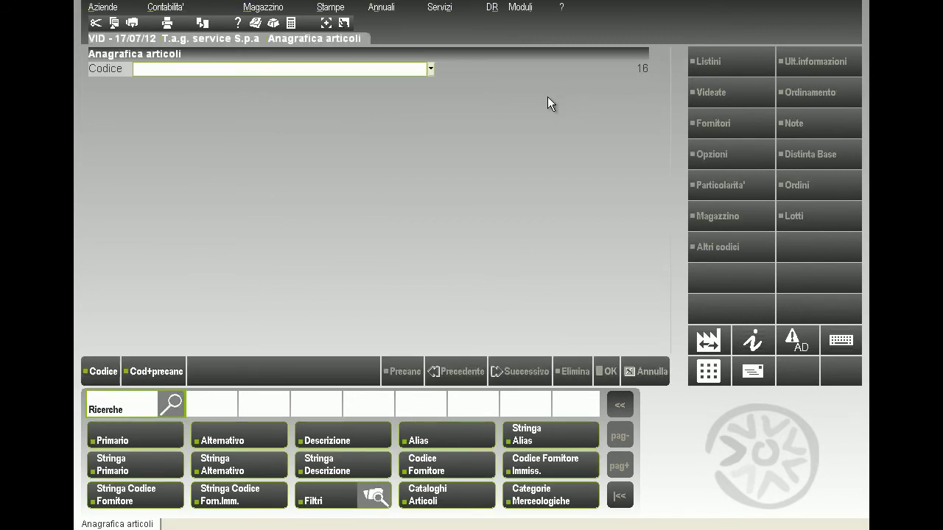
type("KIM")
key("Return")
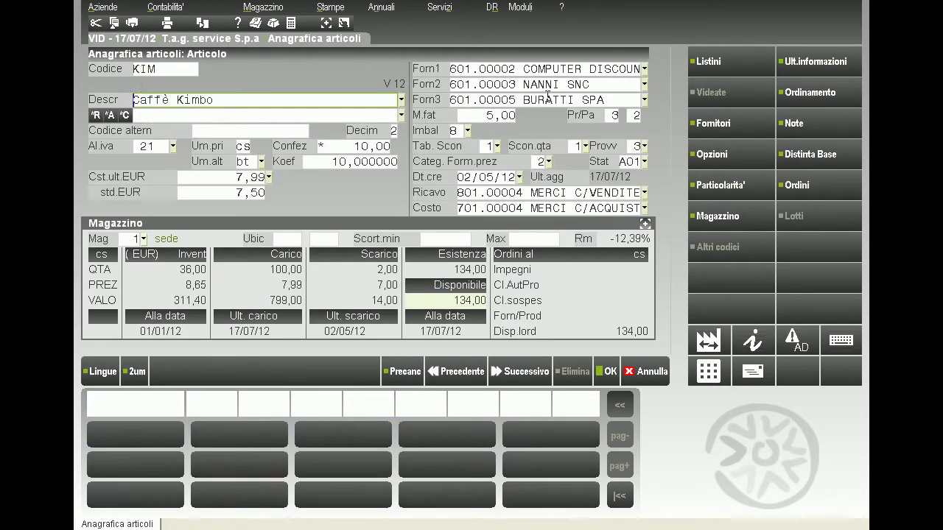
Examine the first supplier's reorder days, reorder lot, price and item code for the coffee item
left_click(493, 70)
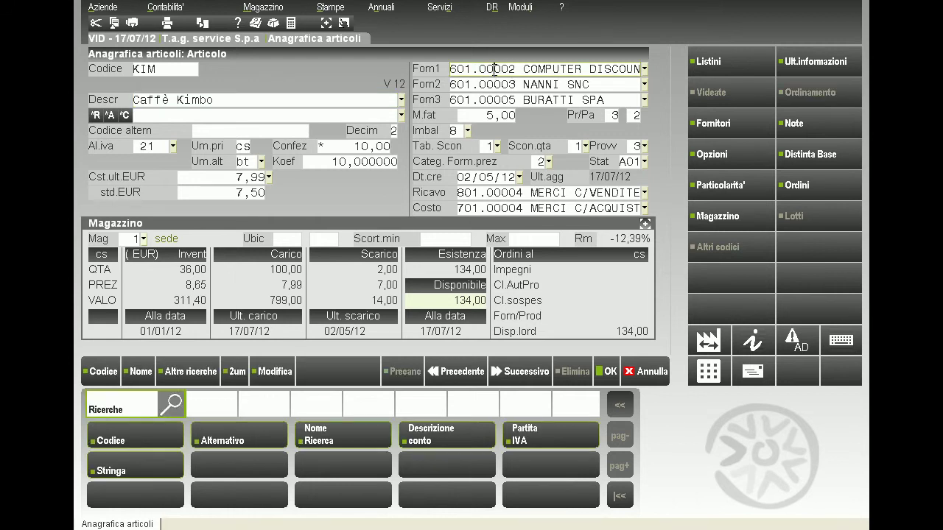
left_click(711, 127)
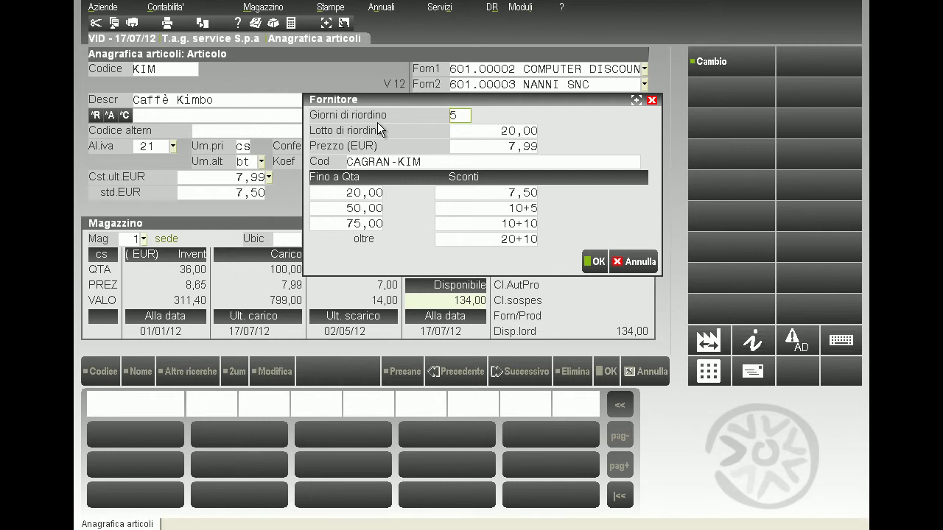
key("Return")
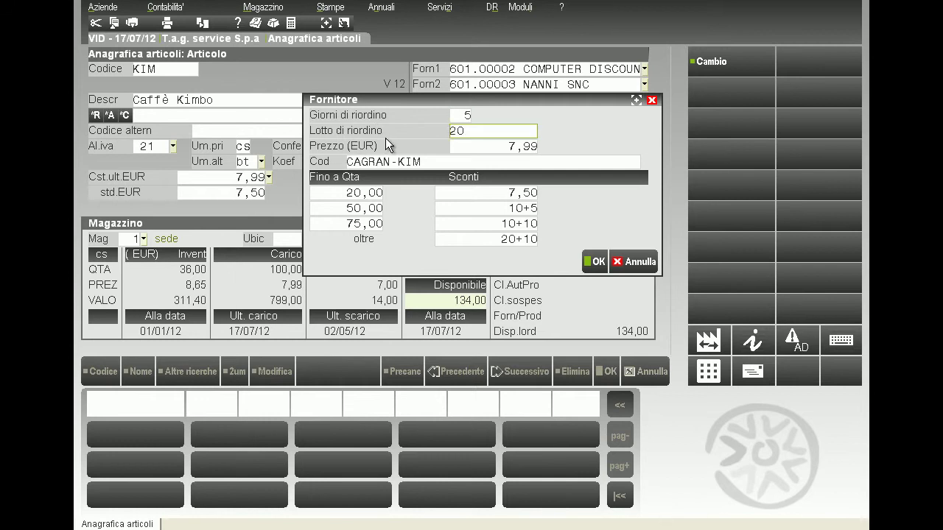
key("Return")
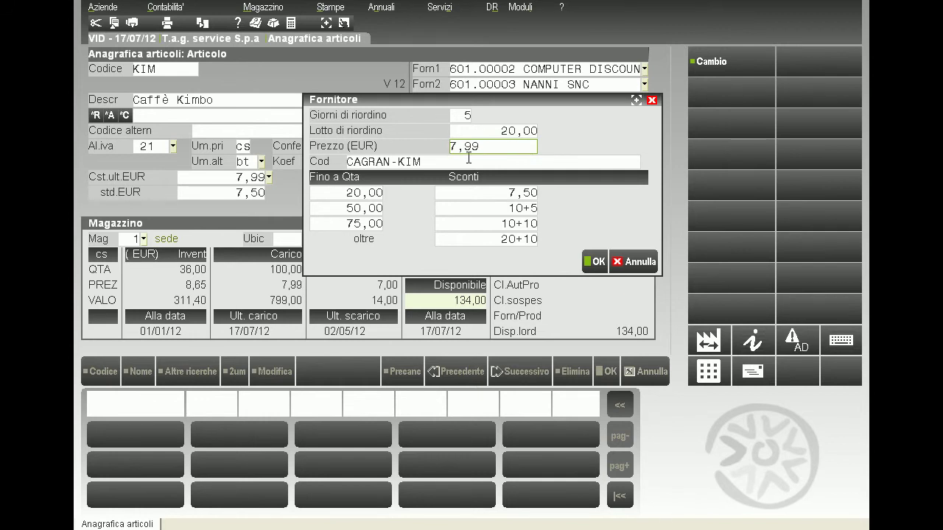
left_click(399, 163)
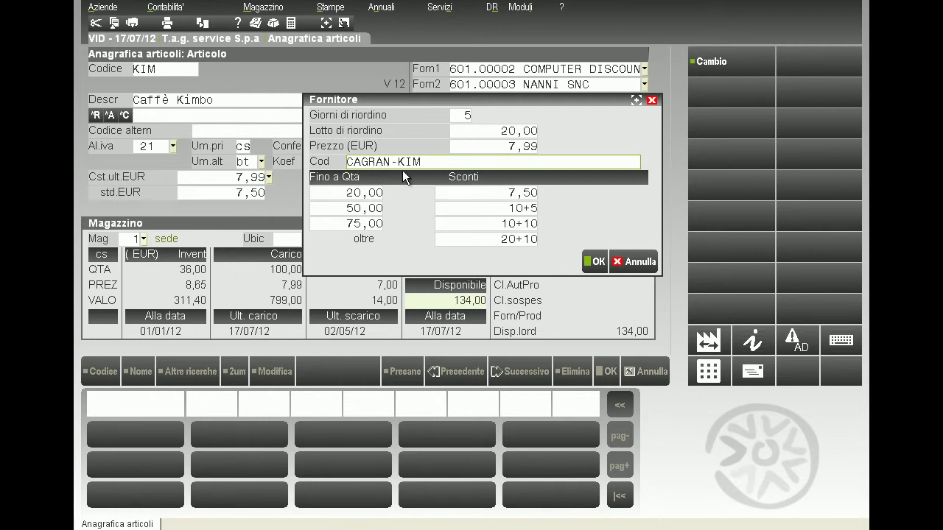
Review the first supplier's quantity thresholds and their discounts, including the one beyond the last threshold, and return to the item record
key("Return")
key("Down")
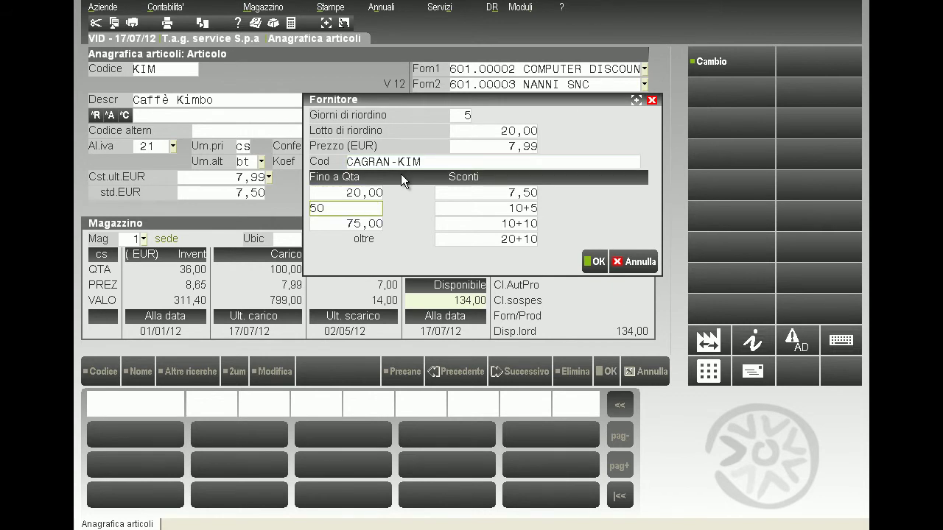
key("Up")
key("Return")
key("Return")
key("Return")
key("Return")
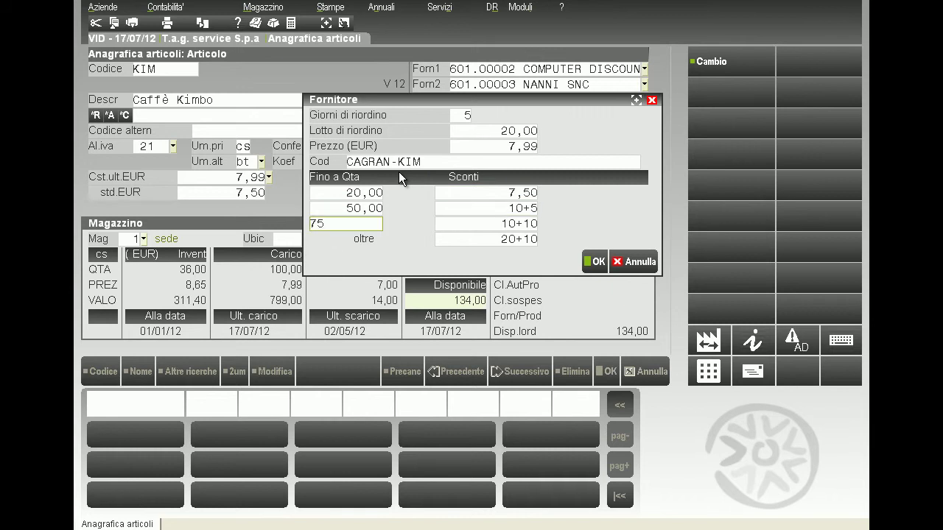
key("Return")
key("Return")
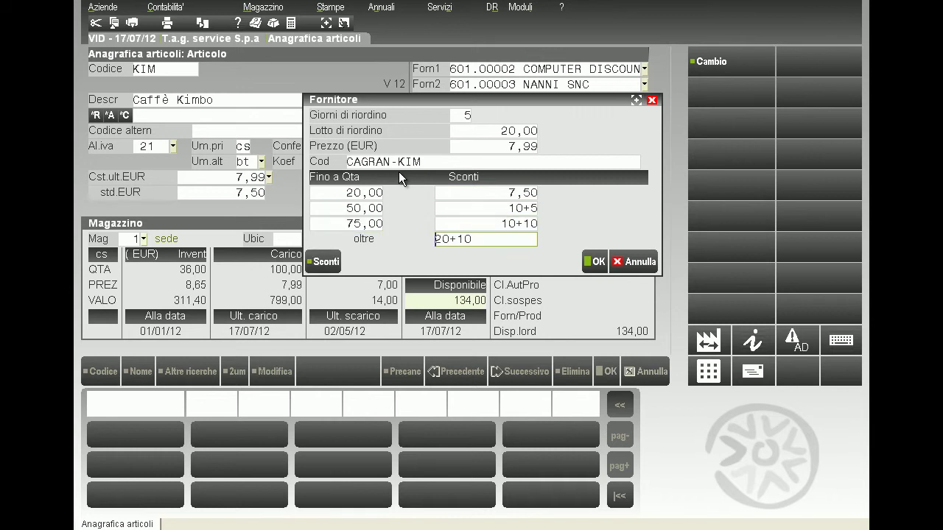
key("Return")
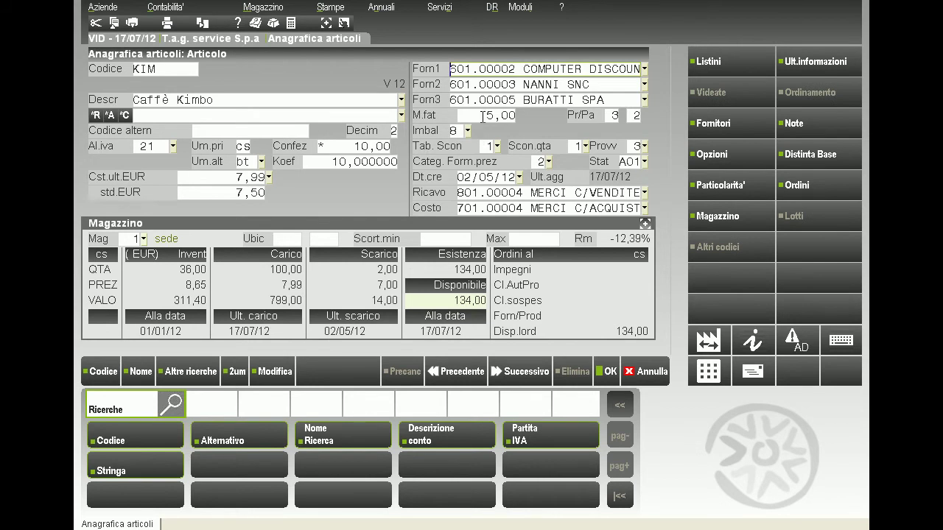
Review the item's M.fat and Pr/Pa fields, and examine the IMBALLI A RENDERE and IMBALLI C/VENDITE packaging lists
left_click(478, 116)
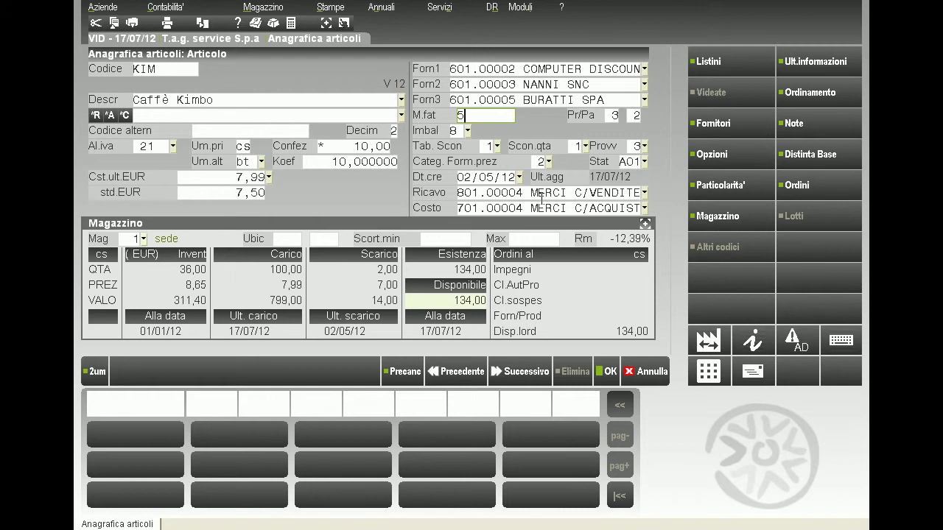
key("Return")
key("Return")
key("Return")
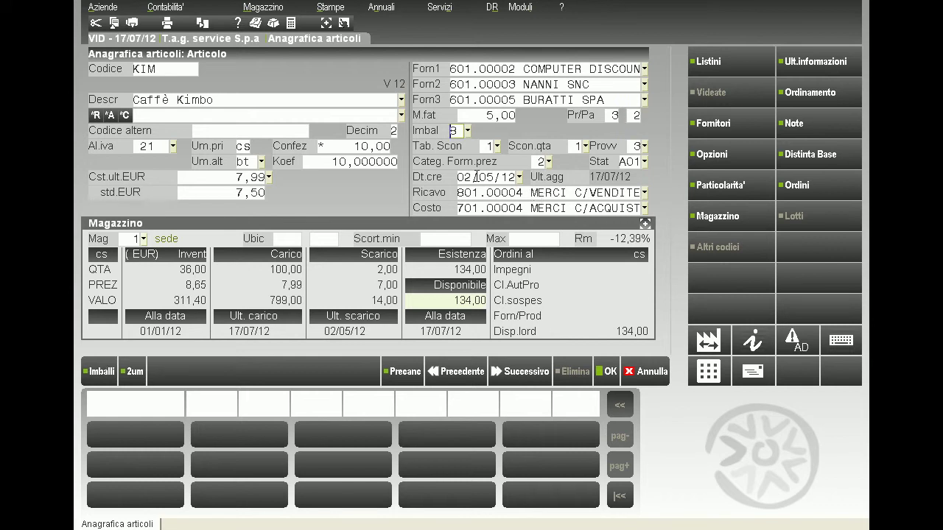
left_click(467, 132)
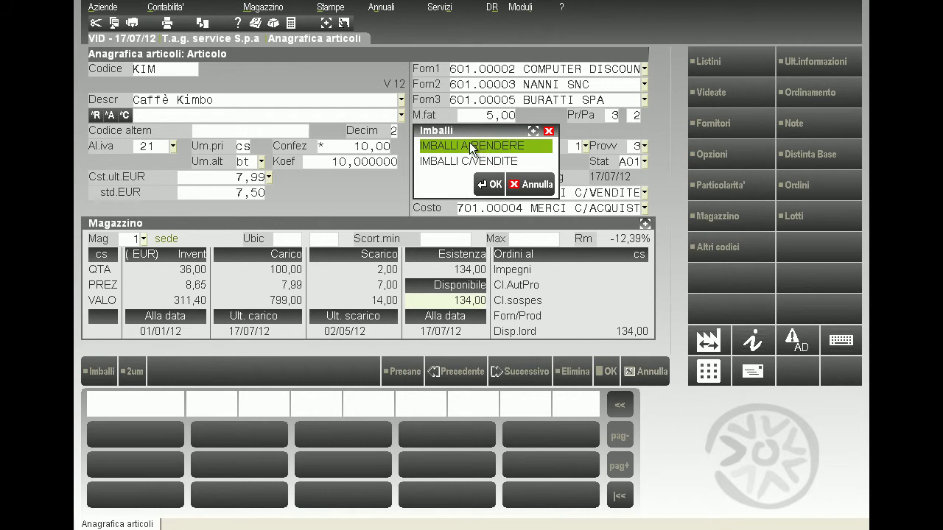
left_click(470, 144)
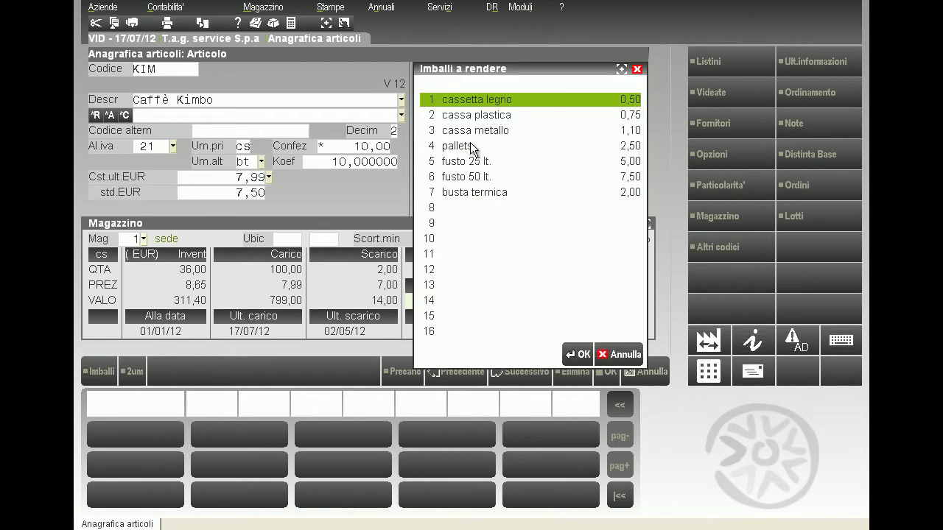
left_click(619, 355)
key("Down")
left_click(491, 185)
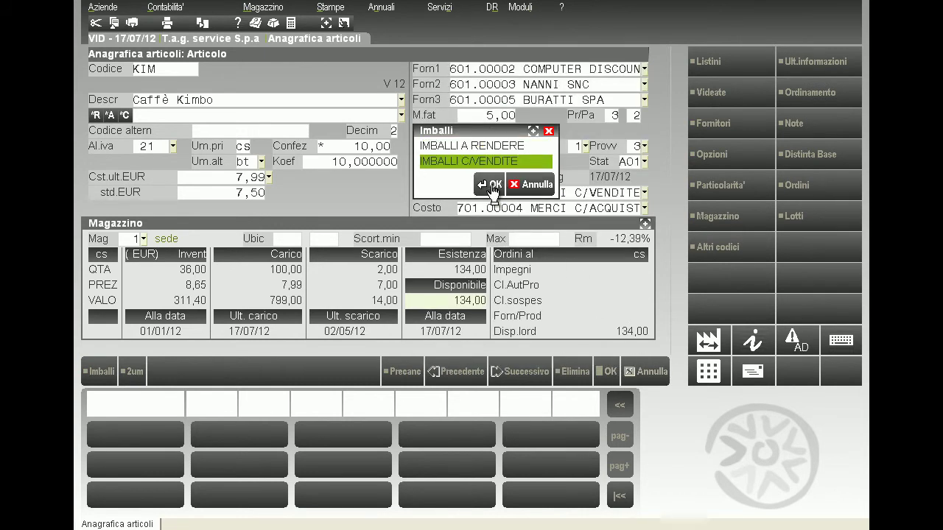
left_click(618, 355)
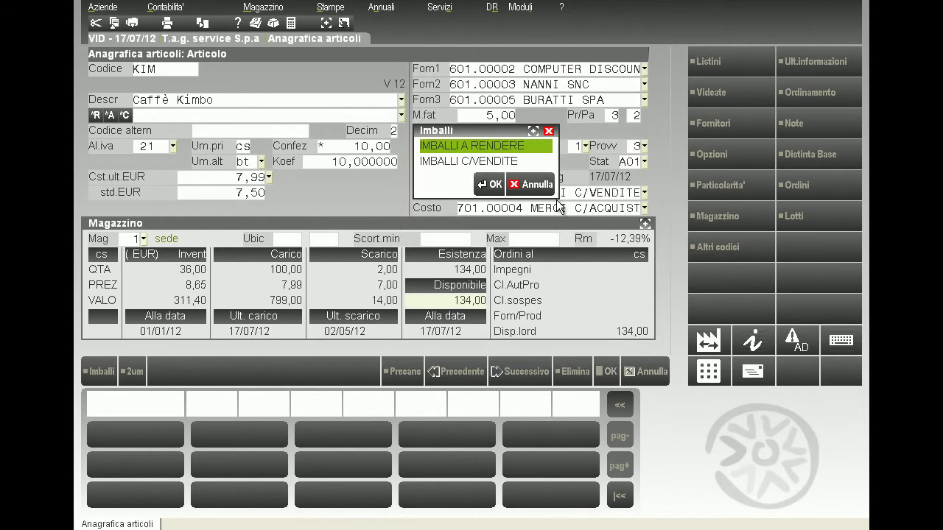
left_click(529, 185)
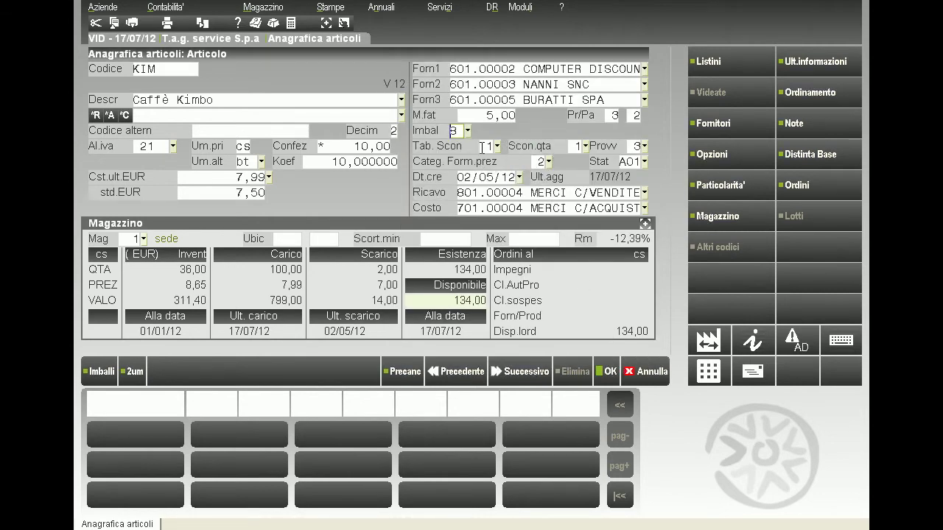
Set the item's price formation category to 3 LISTINO INGROSSO
key("Return")
left_click(631, 147)
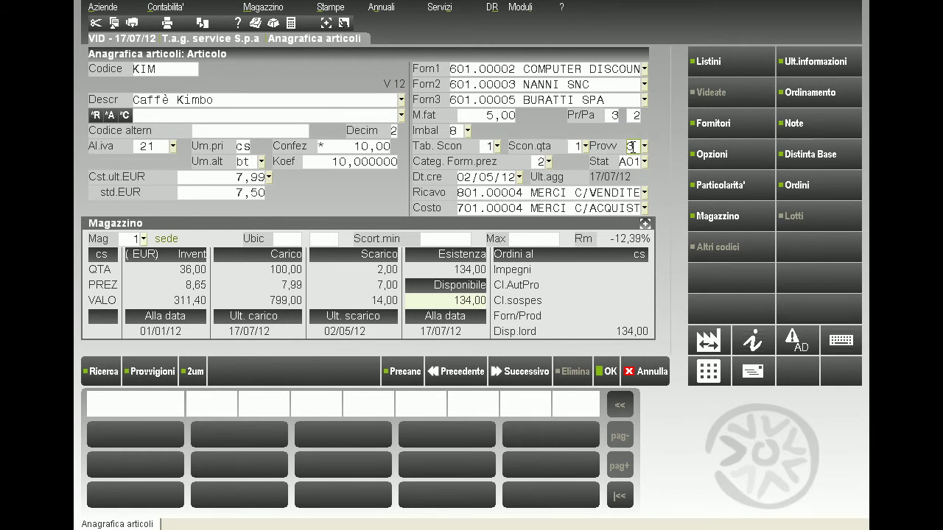
left_click(549, 162)
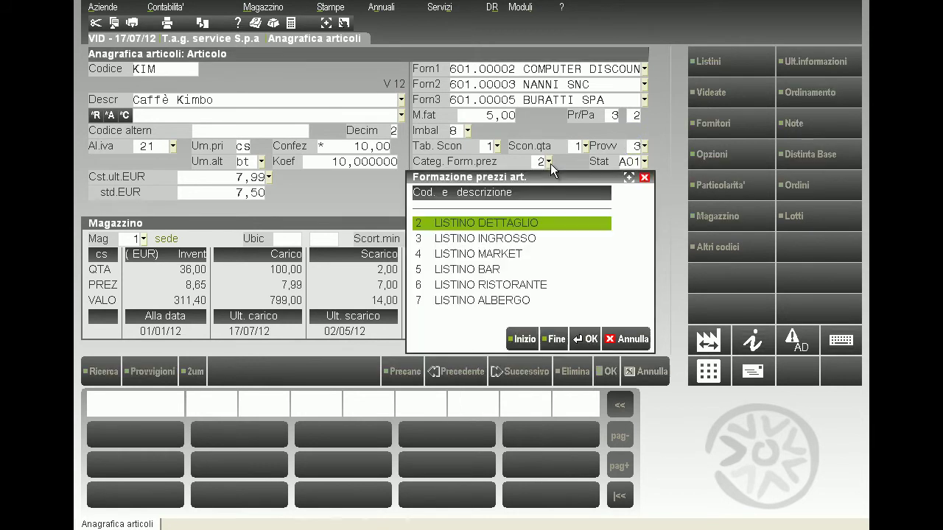
key("Down")
key("Down")
key("Down")
key("Down")
key("Down")
key("Up")
key("Up")
key("Up")
key("Up")
key("Up")
left_click(517, 240)
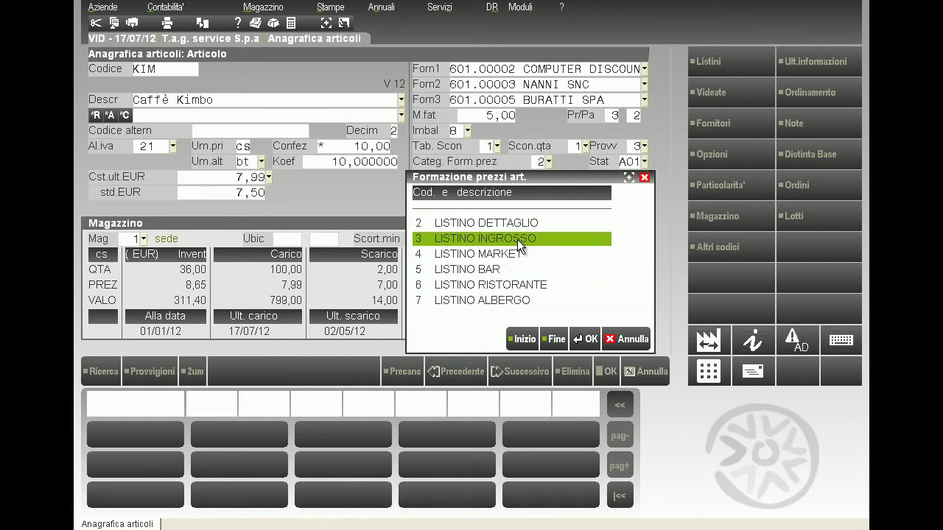
left_click(517, 239)
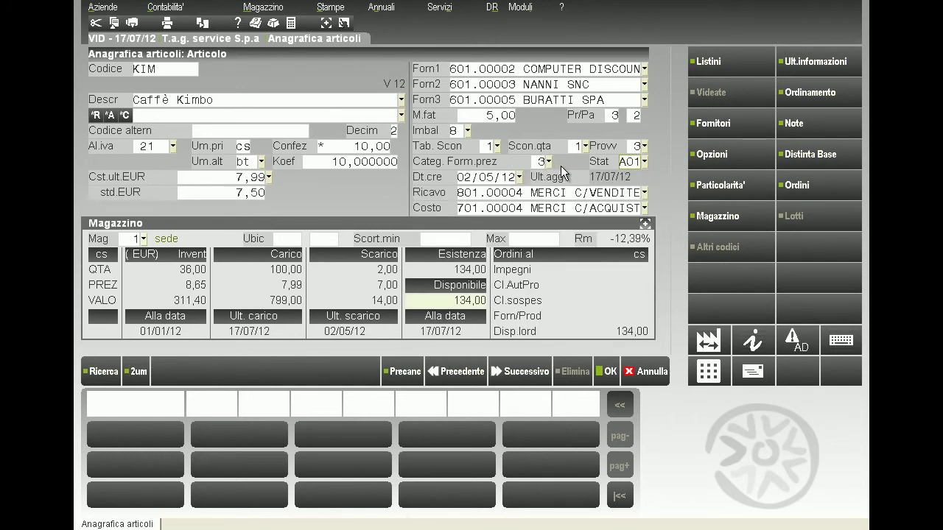
Browse the statistical categories and assign A01 BAR to the coffee item
left_click(644, 160)
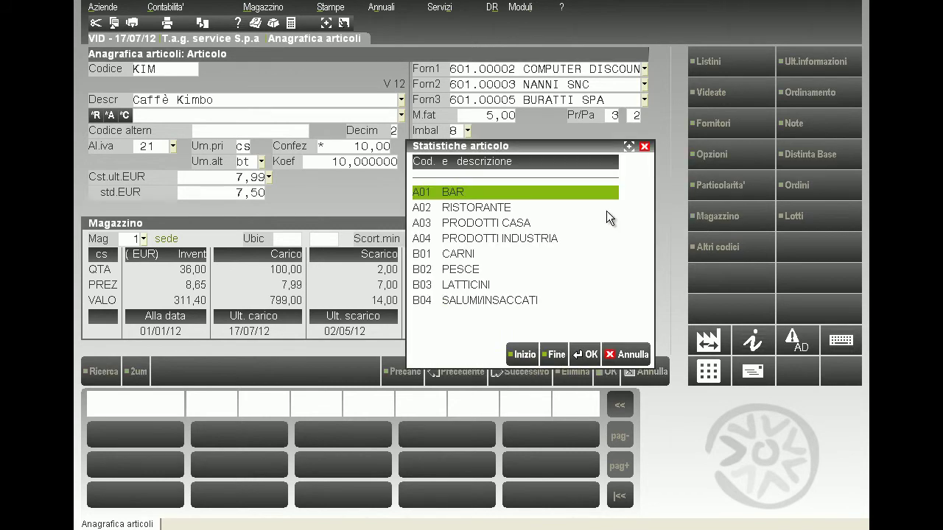
key("Down")
key("Down")
key("Down")
key("Down")
key("Up")
key("Up")
key("Up")
key("Up")
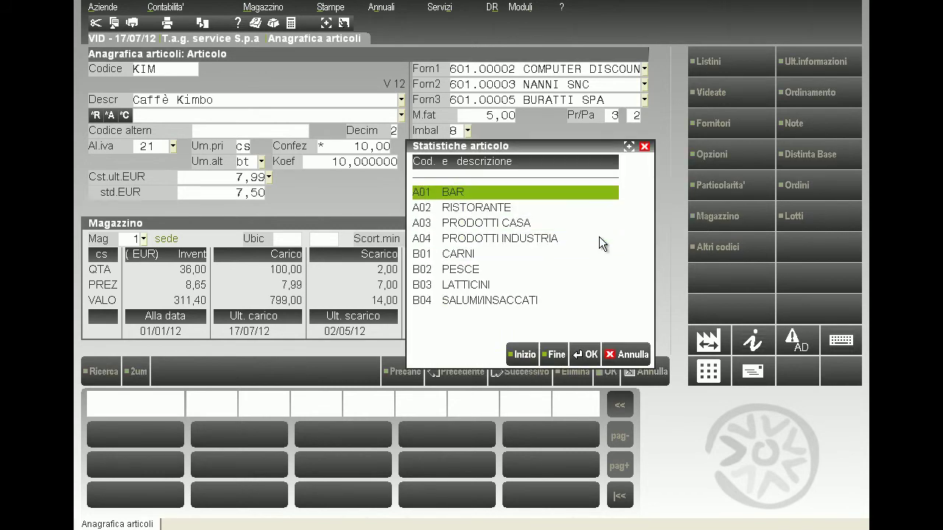
left_click(587, 353)
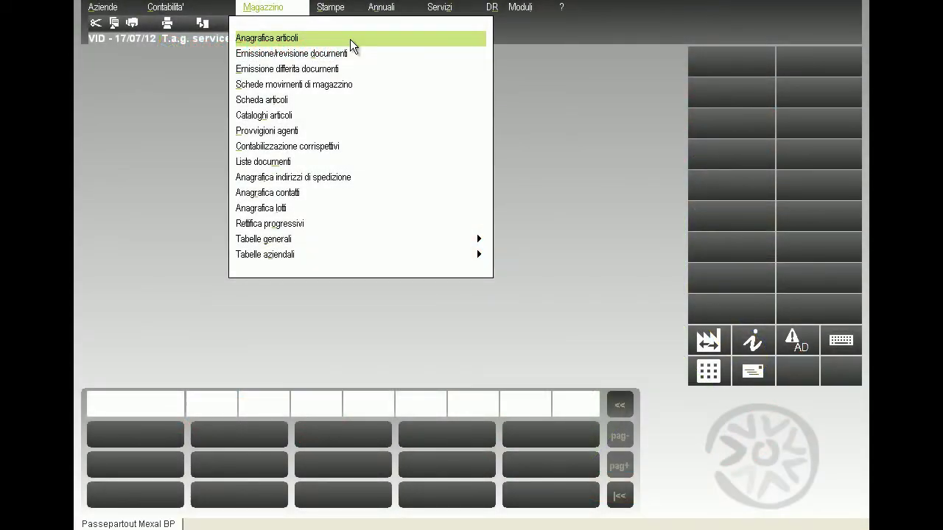
Open the item master record for code KIM
left_click(350, 38)
type("KIM")
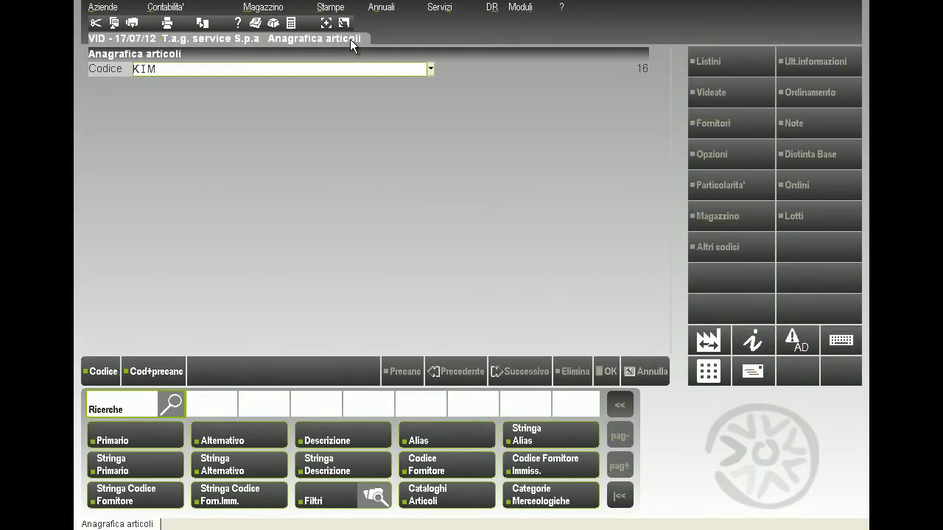
key("Return")
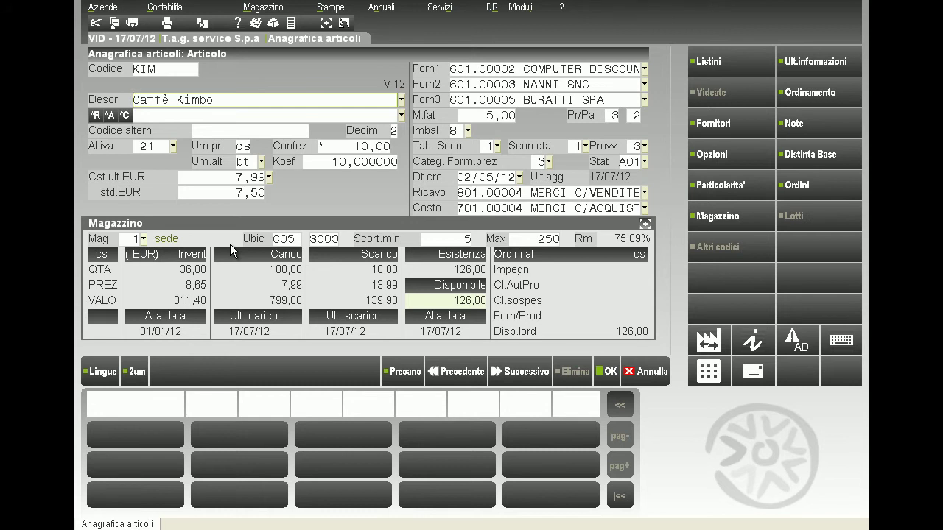
Access the coffee item's warehouse data and select warehouse 1 sede
left_click(711, 221)
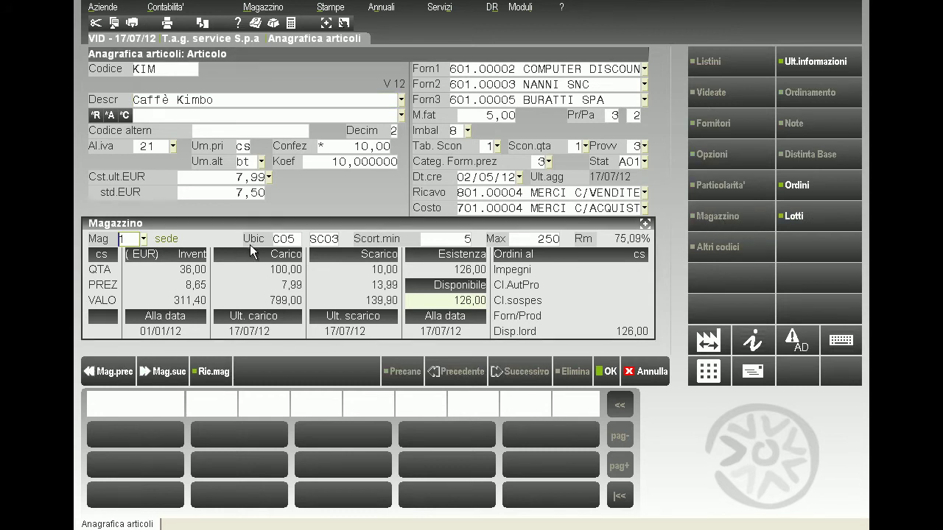
left_click(144, 238)
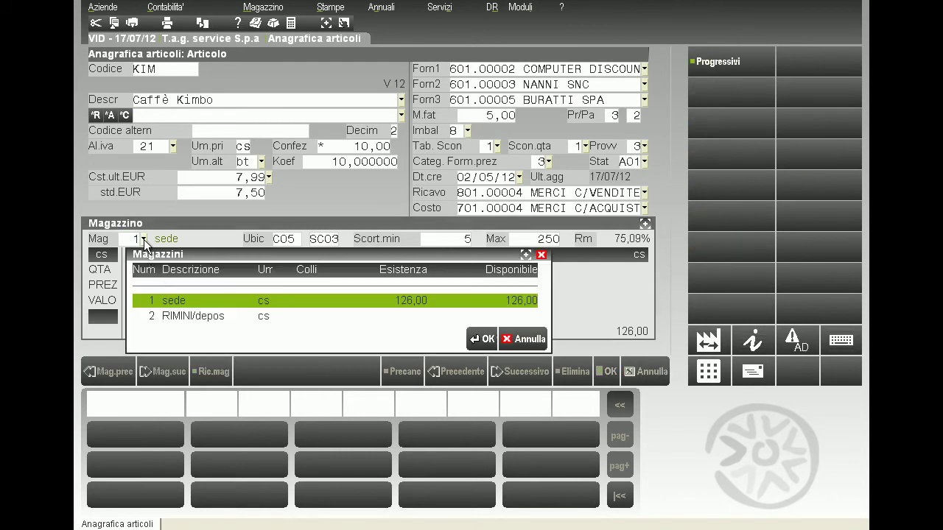
double_click(165, 301)
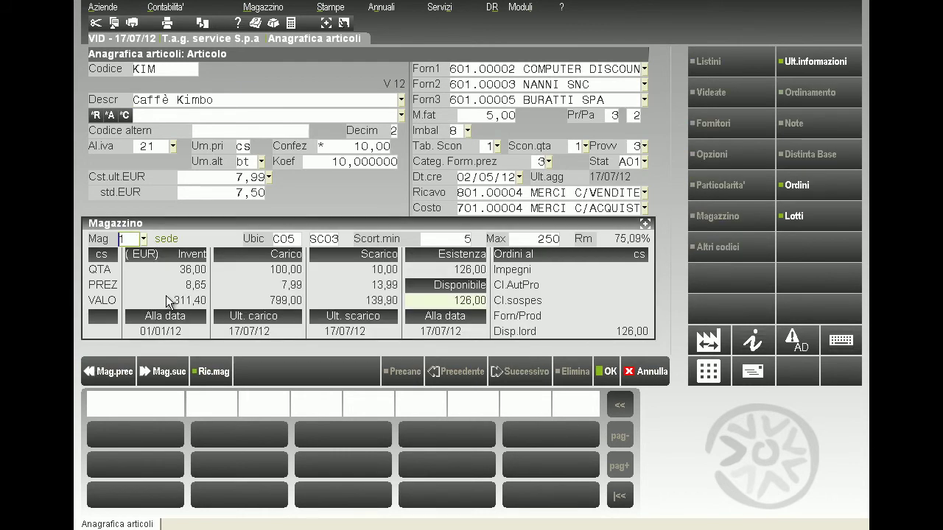
Review the warehouse's location codes, minimum and maximum stock fields, and opening inventory quantity and value for the item
left_click(286, 241)
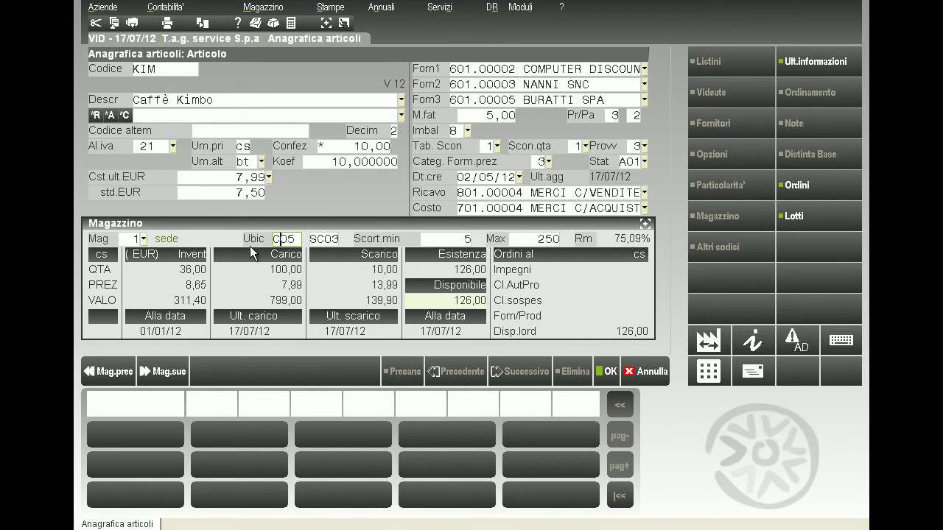
left_click(313, 239)
key("Tab")
key("Tab")
left_click(128, 295)
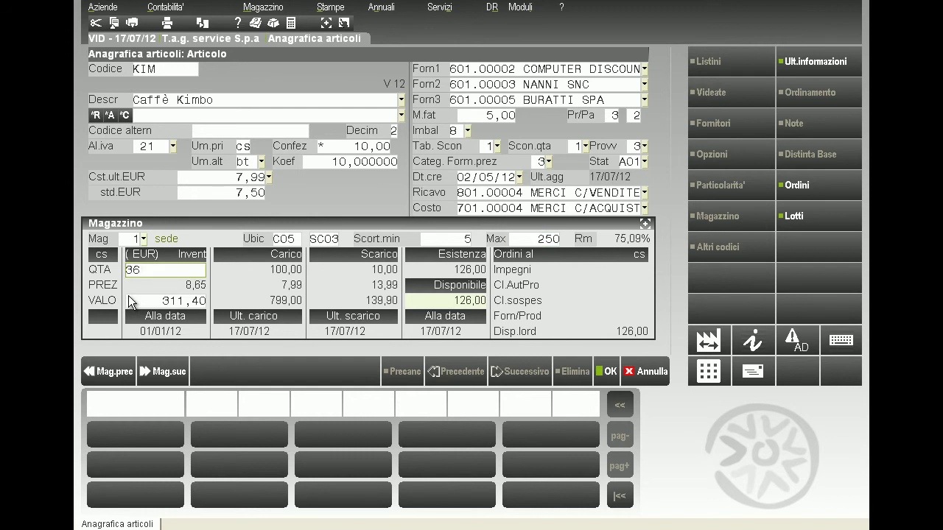